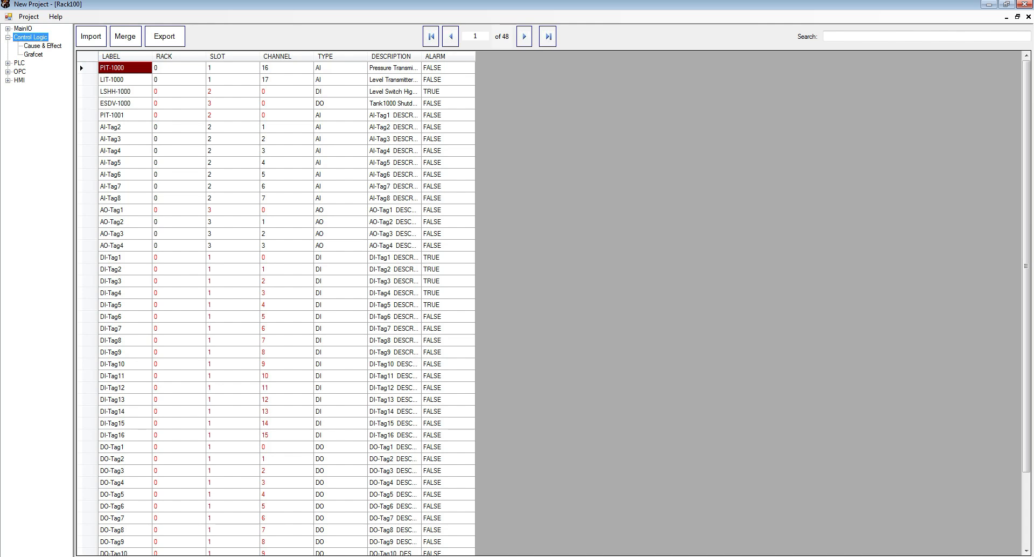
- Add a new Cause & Effect matrix under Control Logic, accepting the default number and name
left_click(42, 46)
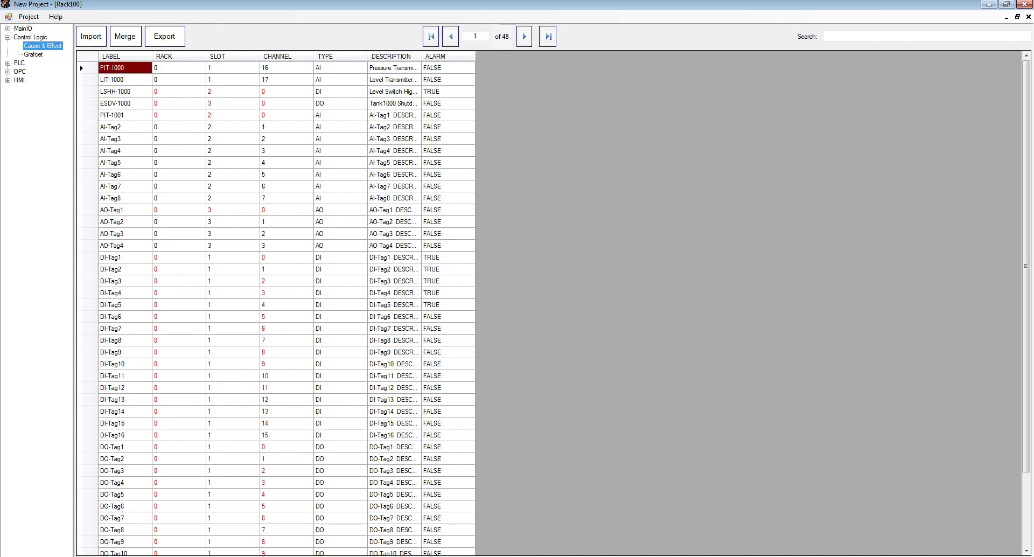
right_click(40, 47)
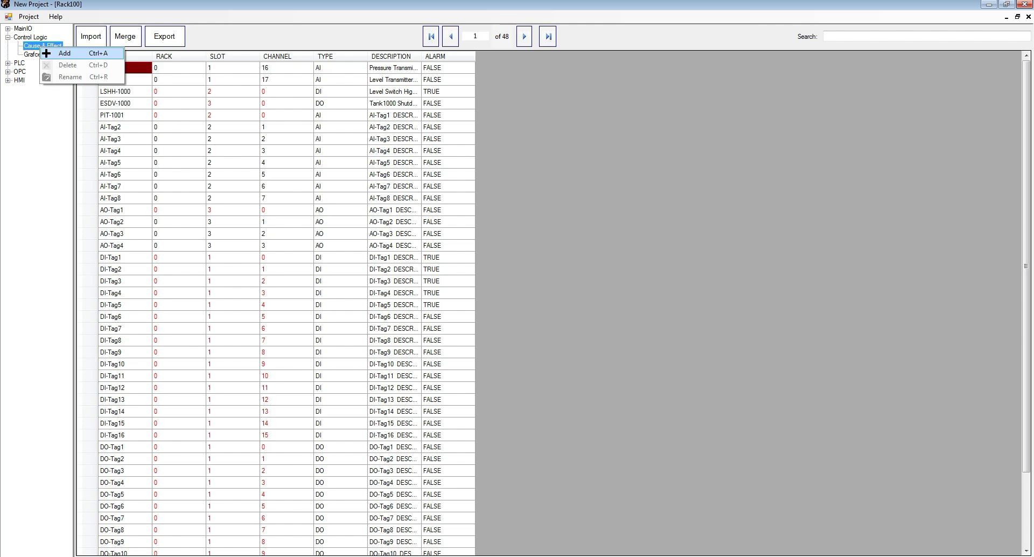
left_click(64, 53)
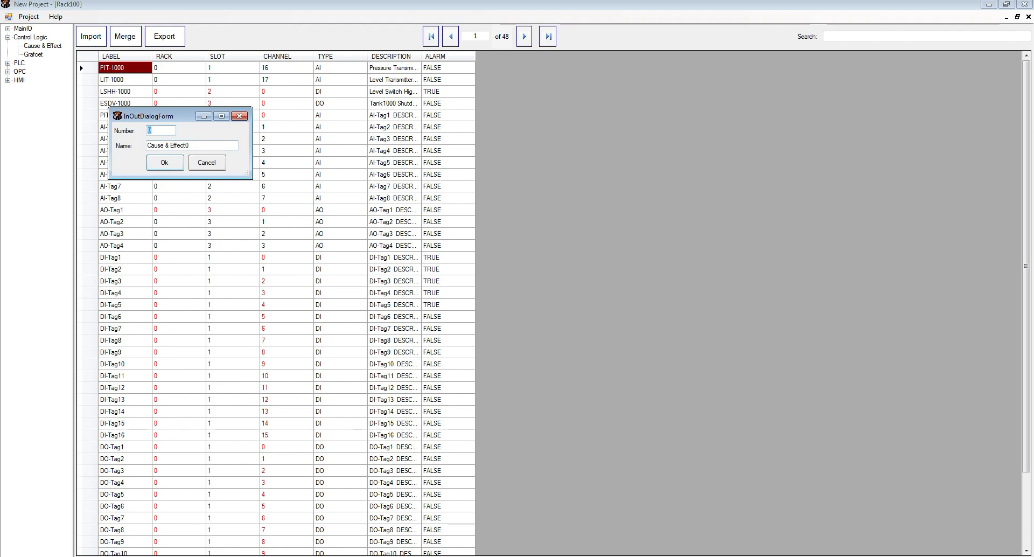
key("Return")
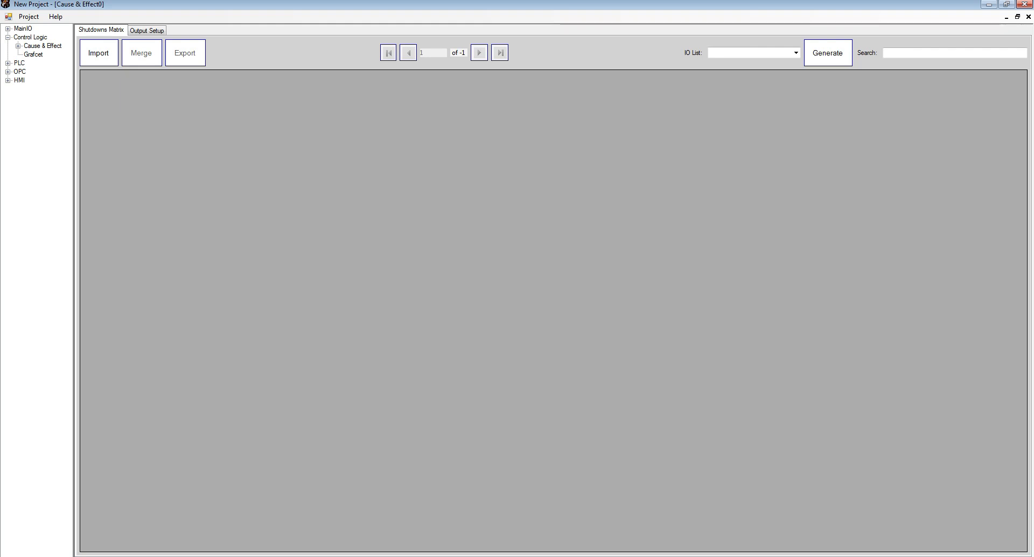
- Examine the available IO lists by browsing the Rack100 and RACK3 tag tables under MainIO
left_click(795, 52)
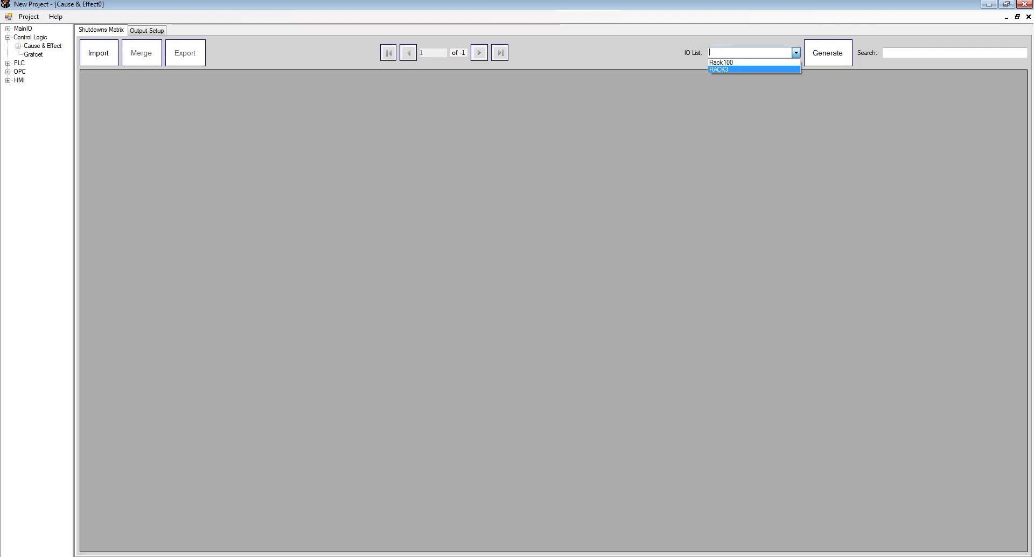
left_click(796, 53)
double_click(22, 29)
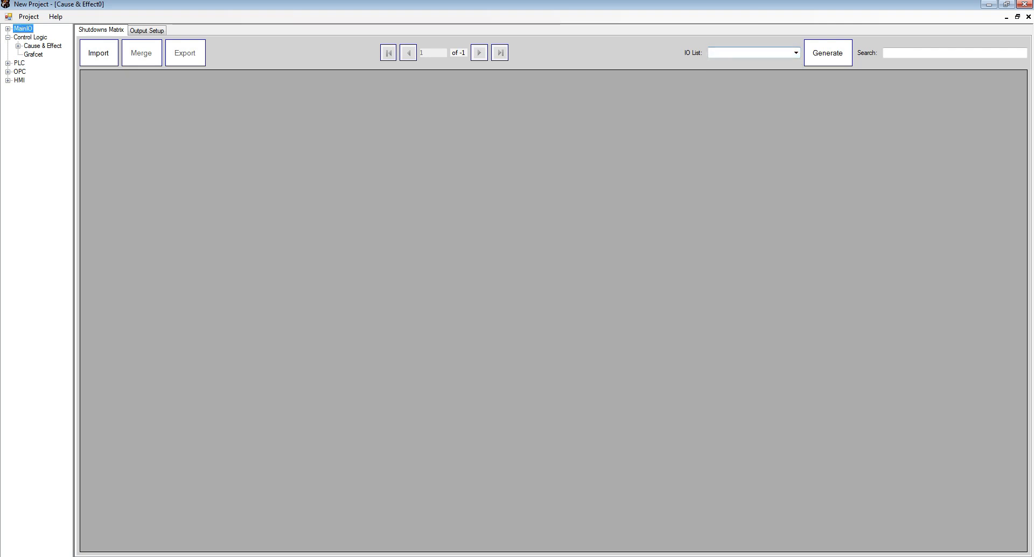
double_click(36, 37)
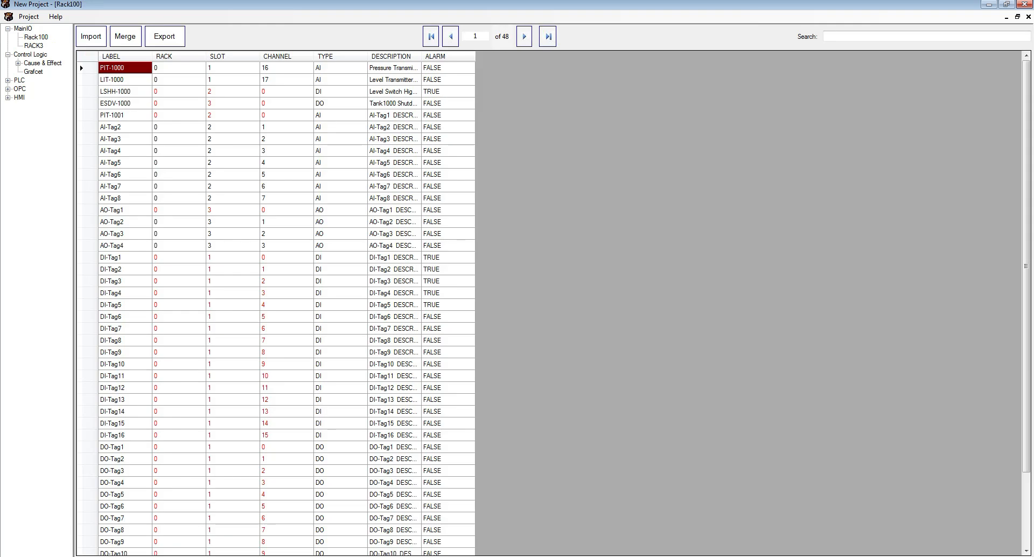
scroll(275, 302, "down", 3)
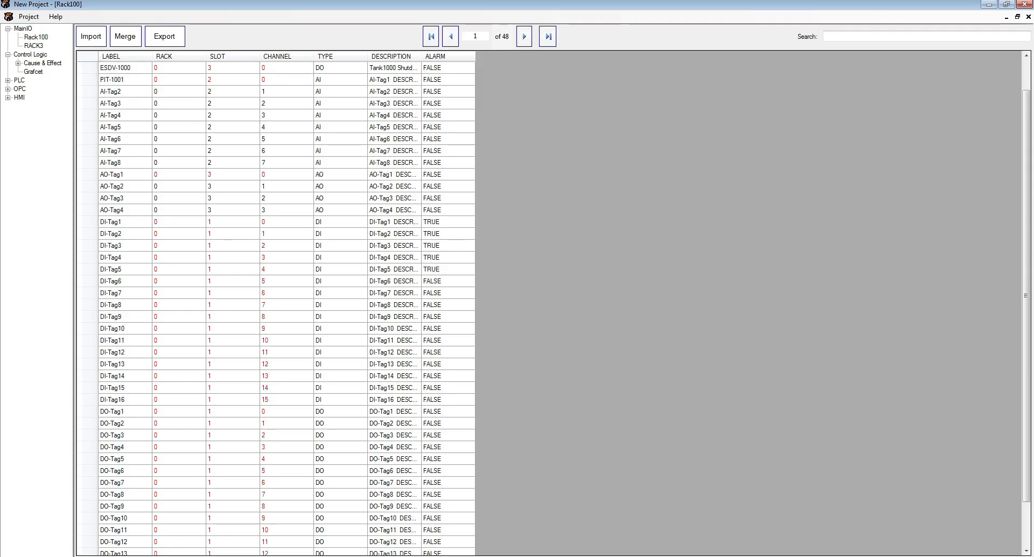
scroll(276, 301, "up", 3)
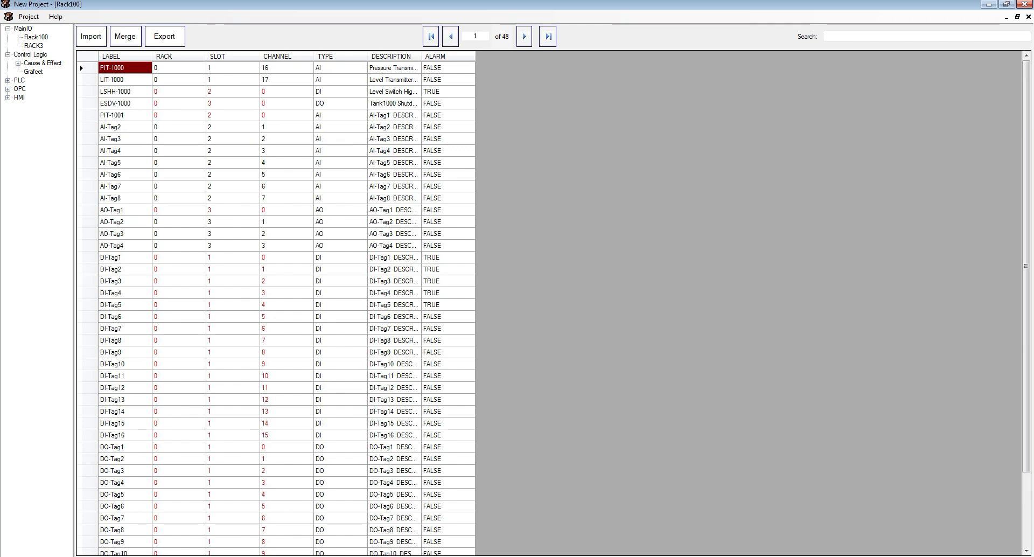
left_click(36, 38)
double_click(33, 46)
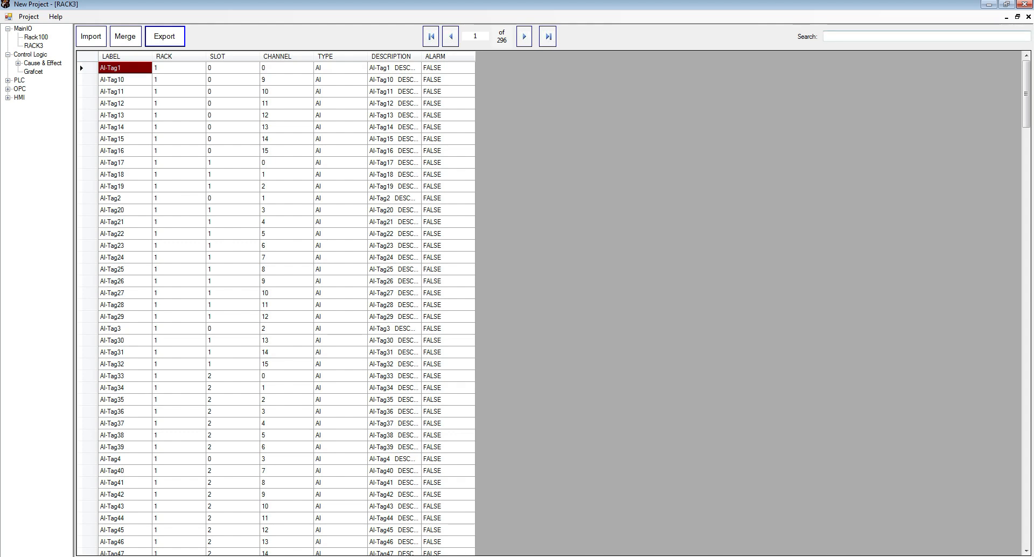
left_click(1028, 16)
left_click(1028, 17)
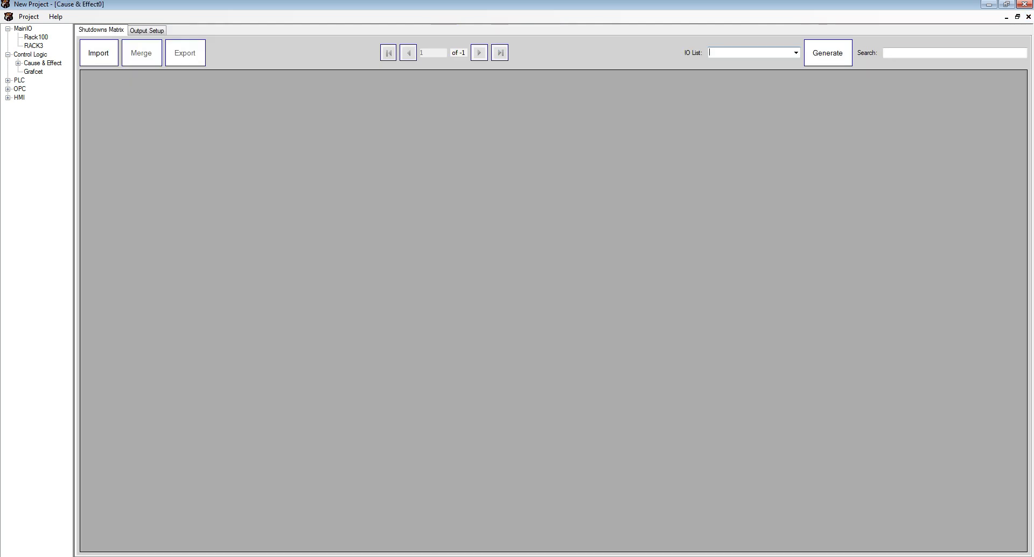
- Generate the shutdown matrix from the RACK3 IO list
left_click(796, 52)
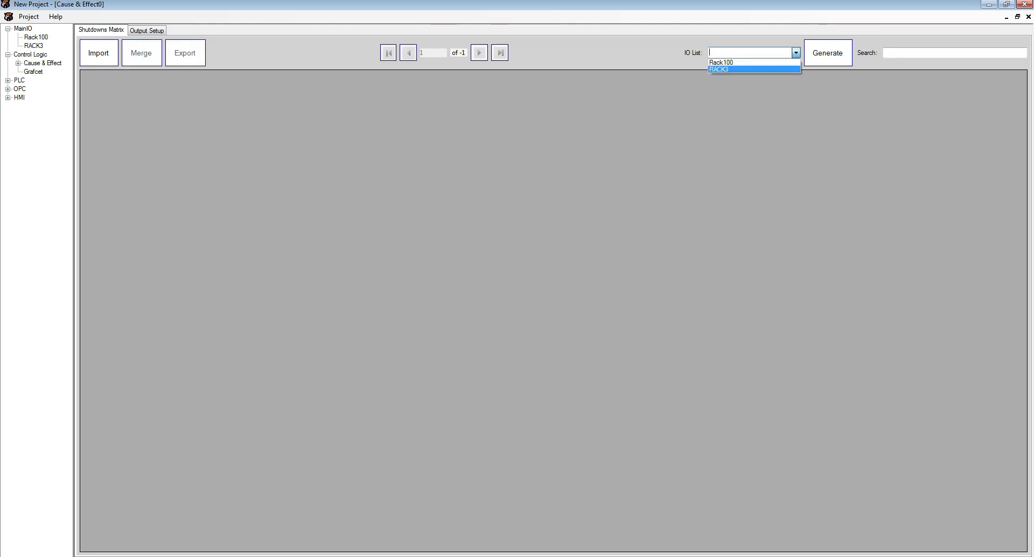
left_click(754, 69)
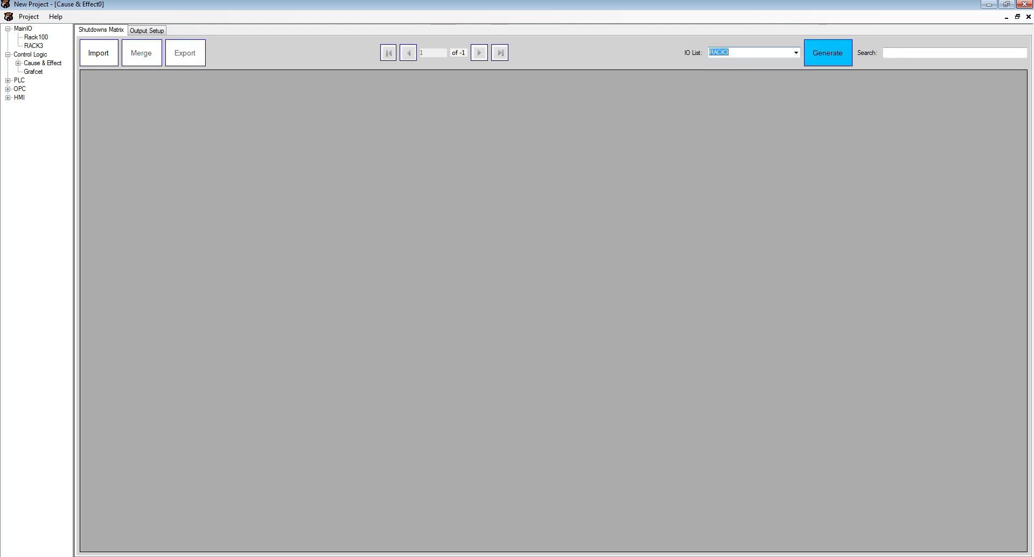
left_click(828, 52)
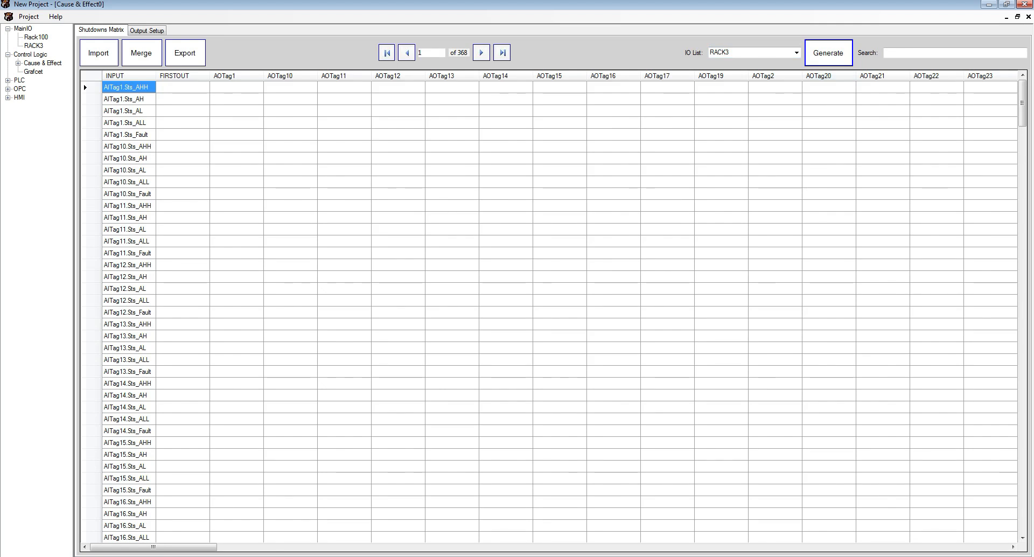
- Widen the INPUT column of the matrix and inspect the list of outputs in Output Setup
left_click_drag(155, 75, 174, 76)
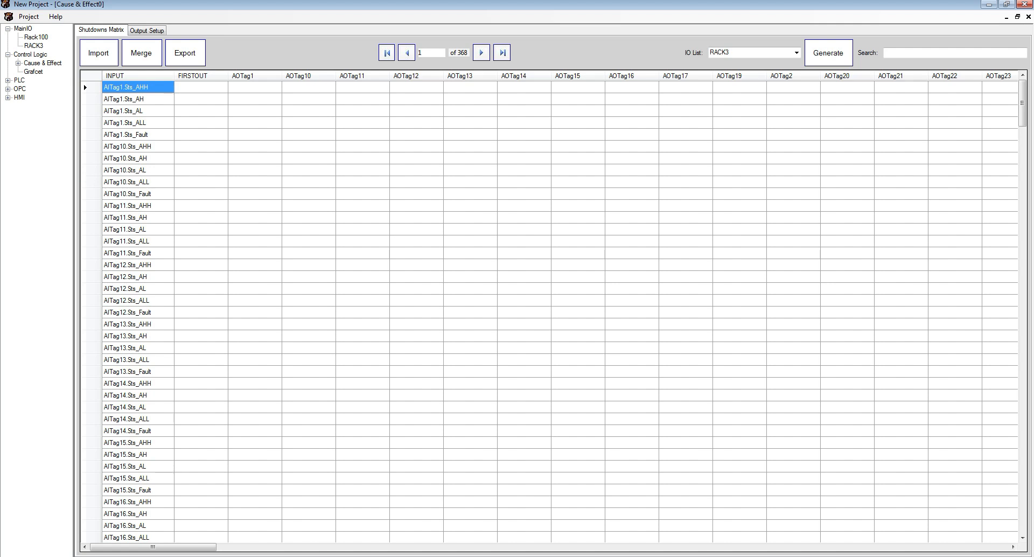
left_click(146, 30)
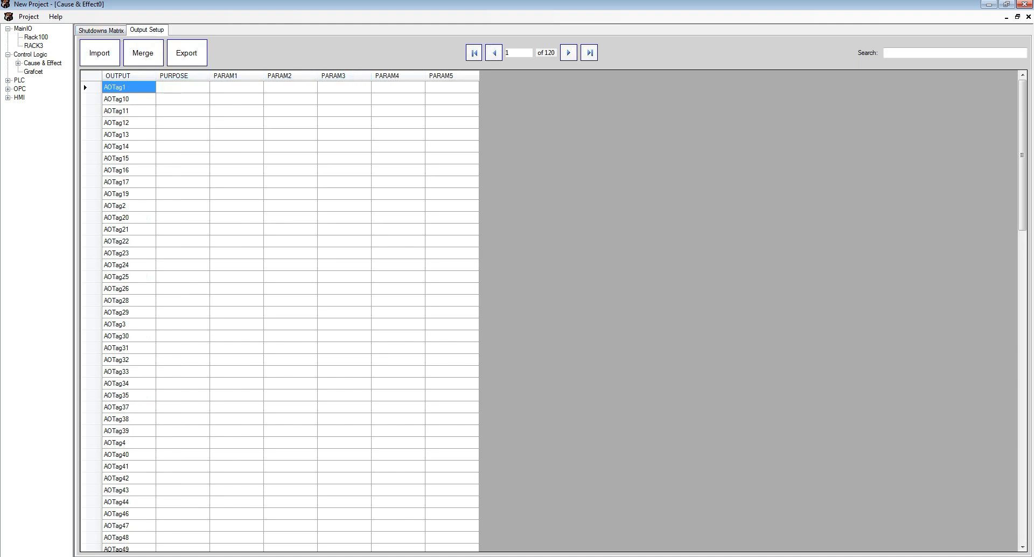
left_click(101, 30)
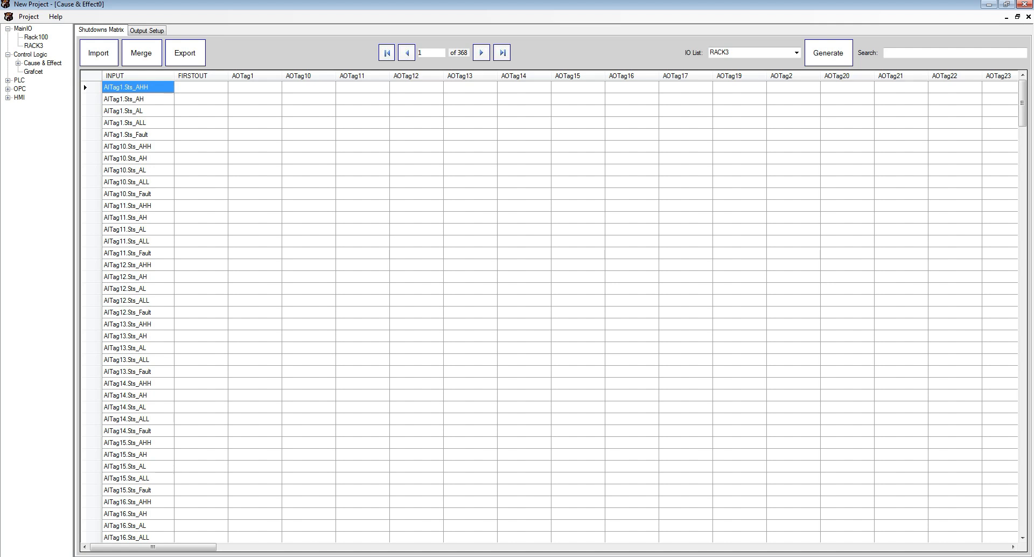
- Enter off in the AOTag1 column for input AITag1.Sts_AHH
left_click(308, 87)
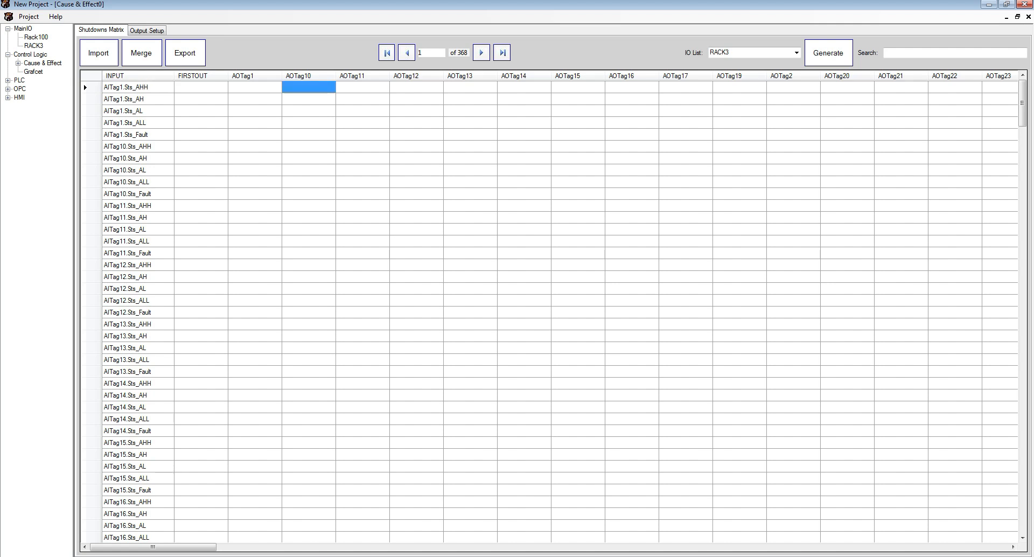
left_click(254, 88)
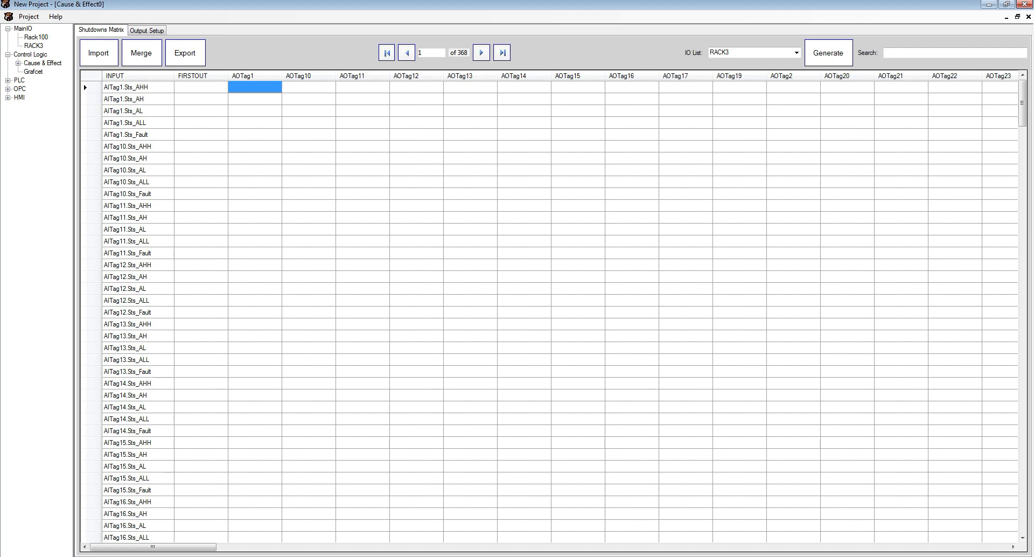
type("off")
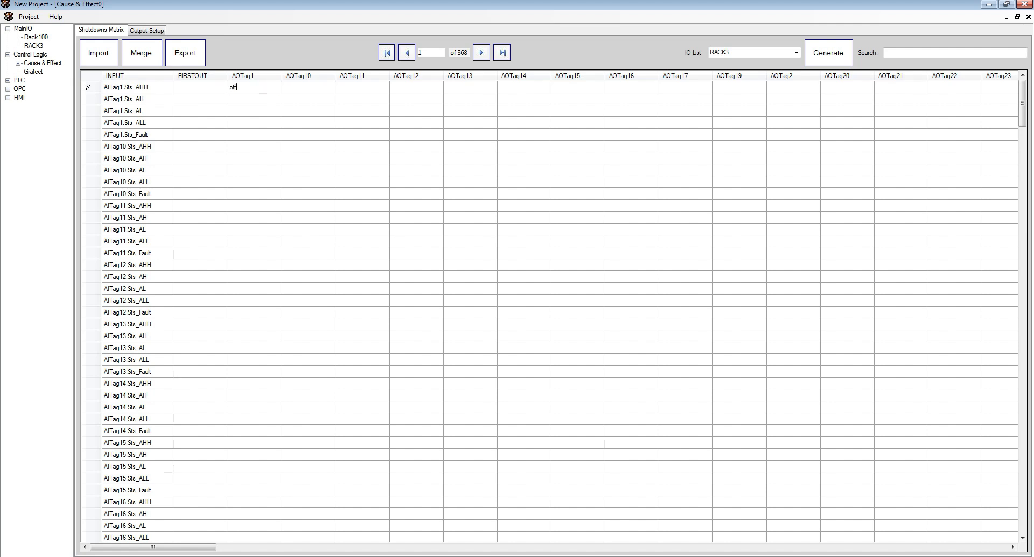
key("Return")
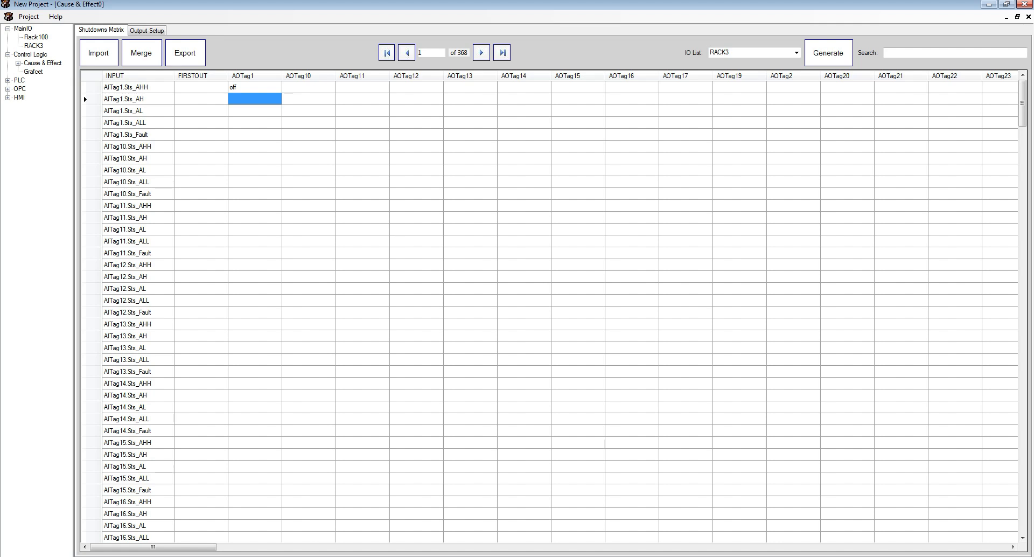
- Enter off in the AOTag1 column for input AITag1.Sts_ALL
left_click(255, 122)
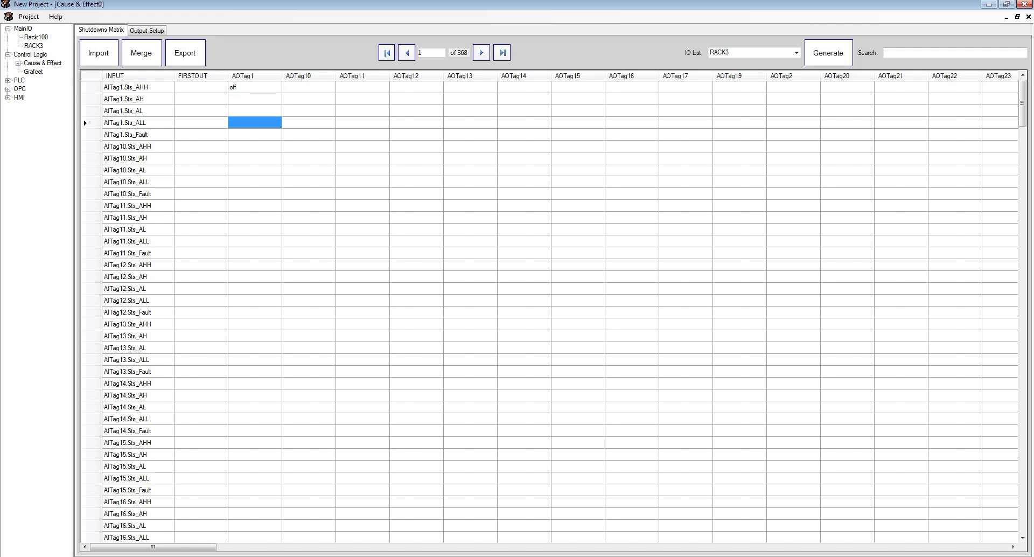
type("off")
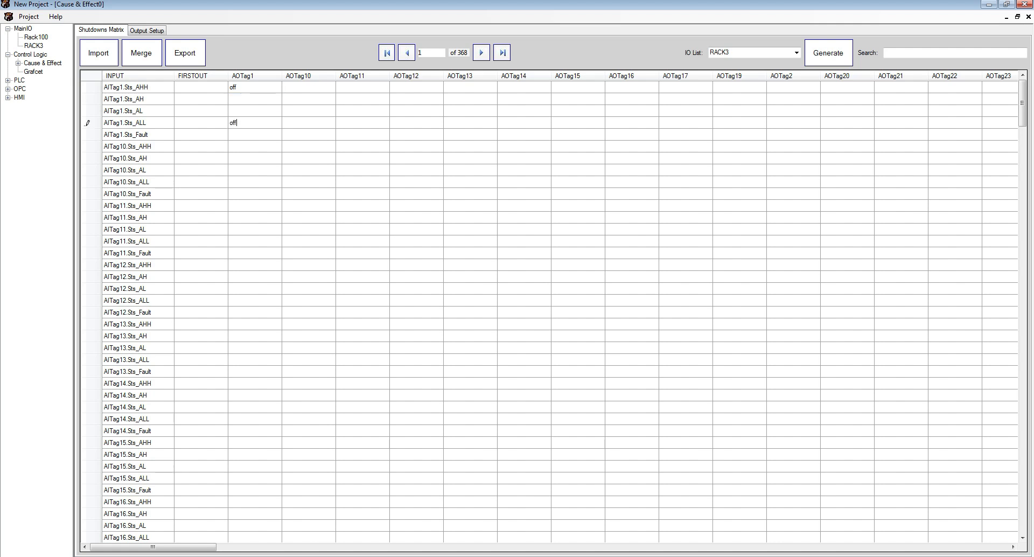
key("Return")
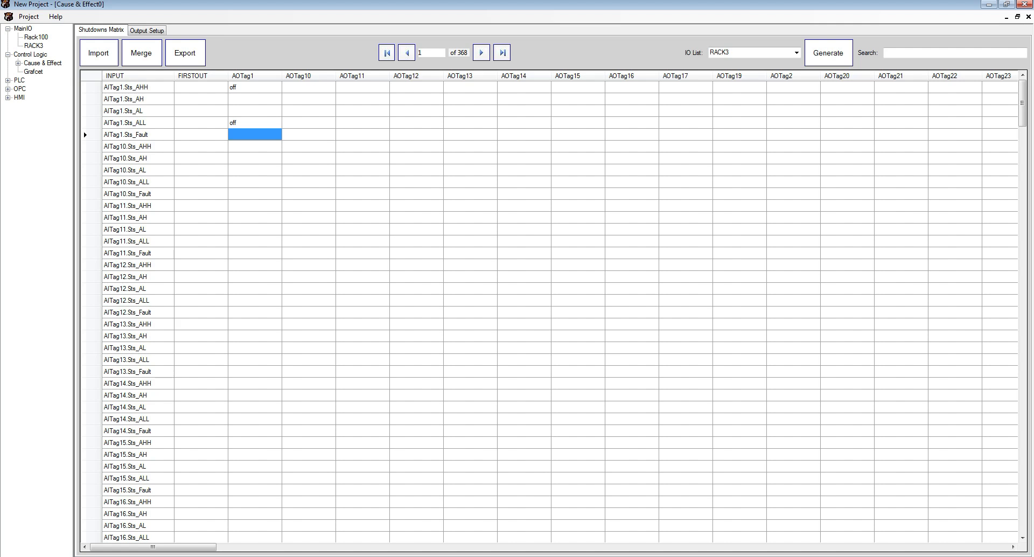
- Enter on in the AOTag1 column for input AITag1.Sts_Fault
type("ob")
type("n")
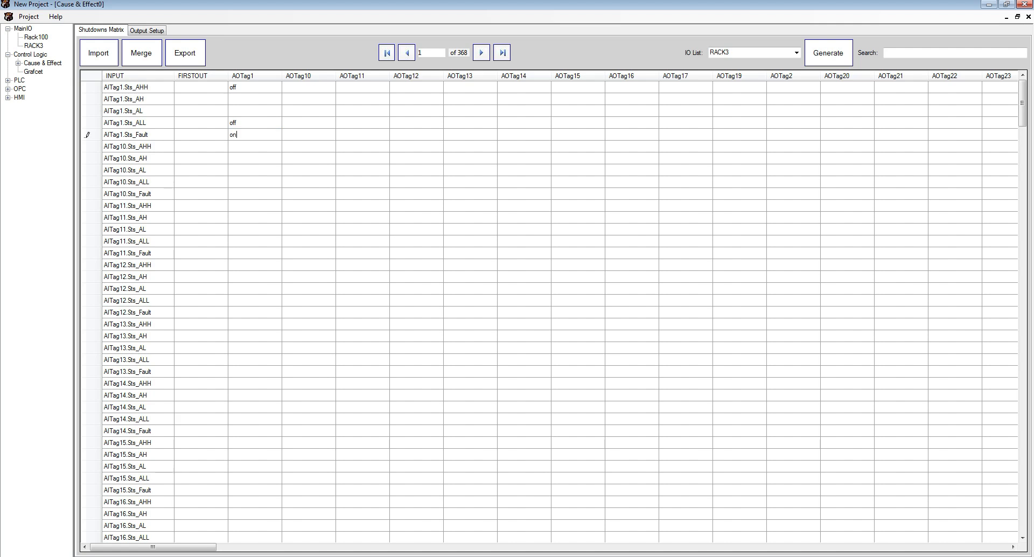
key("Return")
- Enter grp in the AOTag1 column for input AITag10.Sts_AHH
left_click(255, 134)
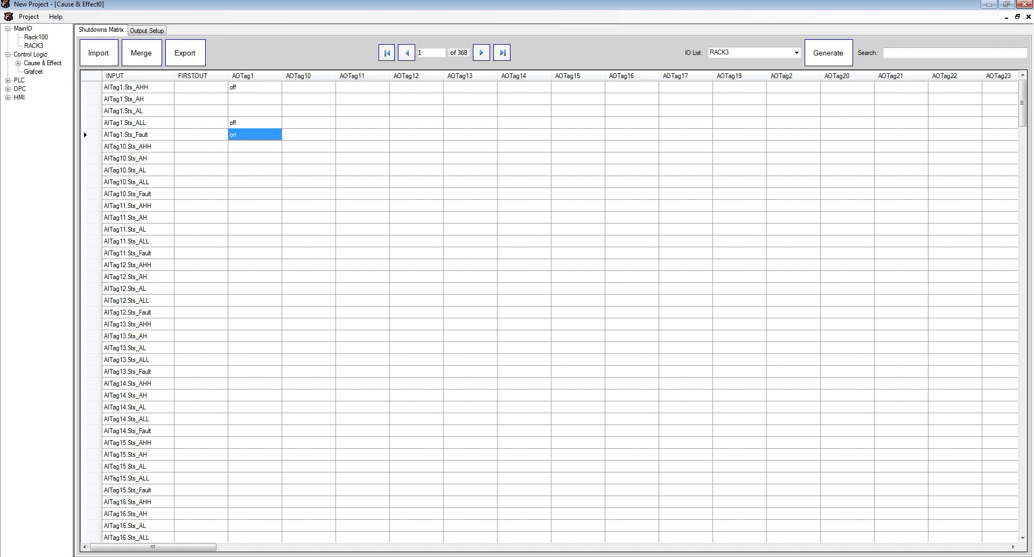
left_click(255, 146)
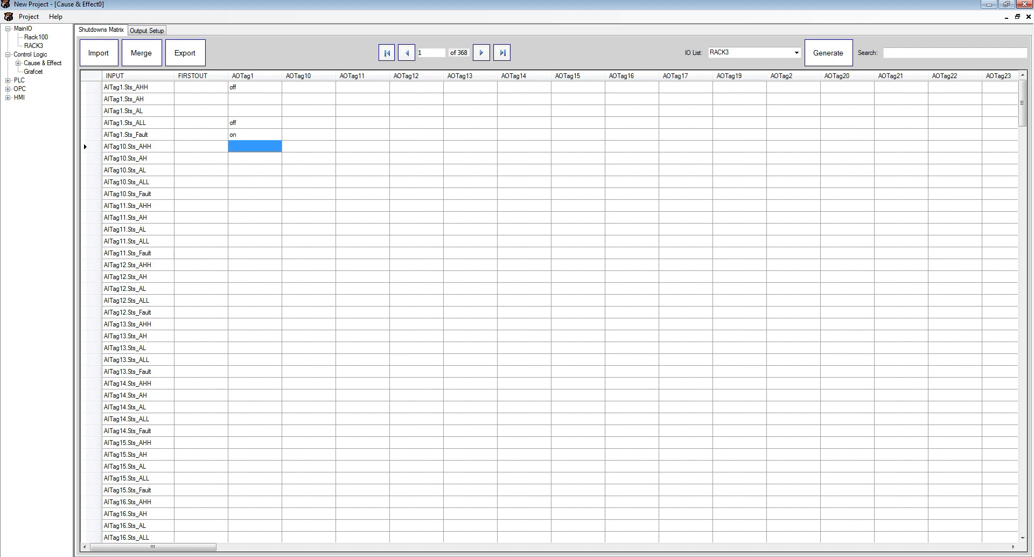
type("grp")
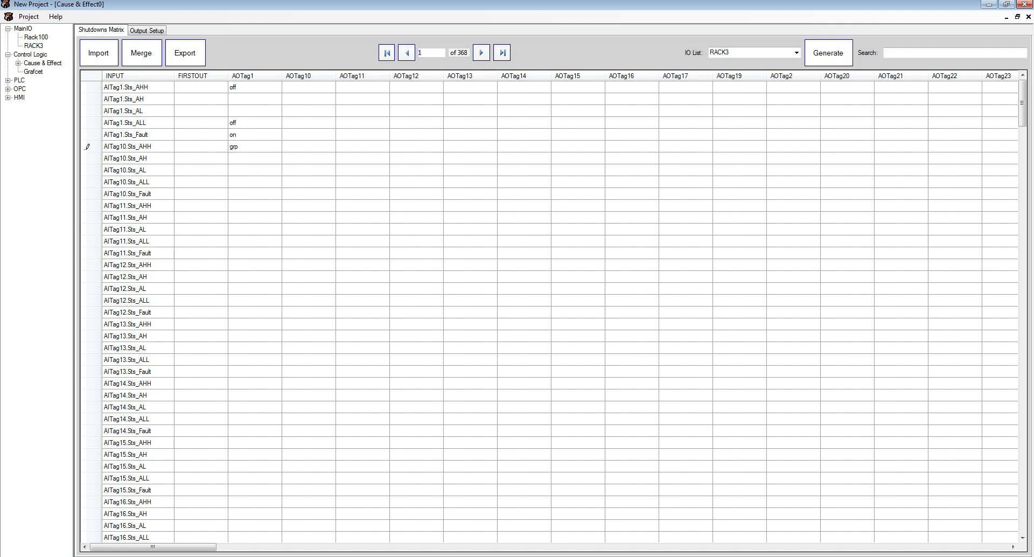
key("Return")
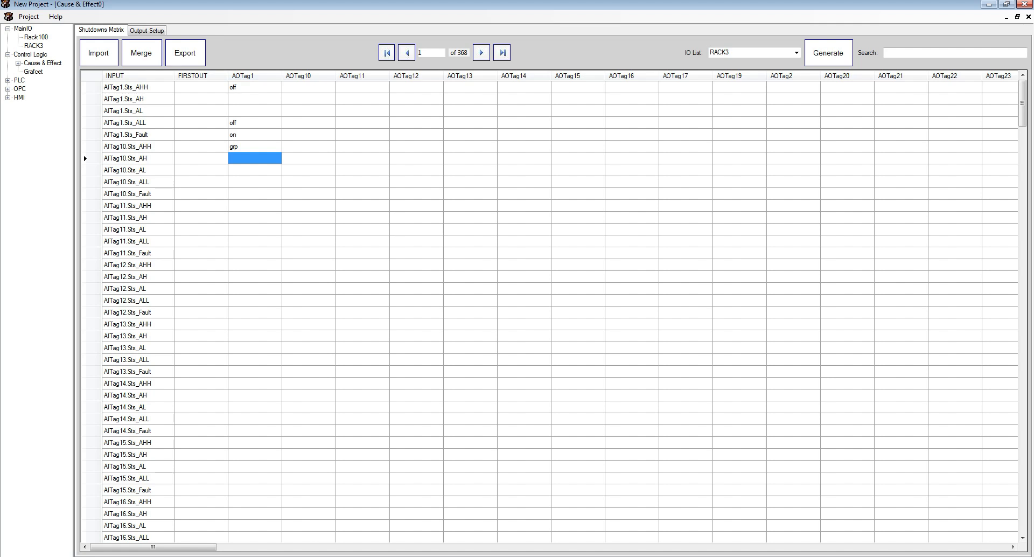
- Review the AOTag1 entries filled in for the AITag1 and AITag10 inputs
left_click(255, 146)
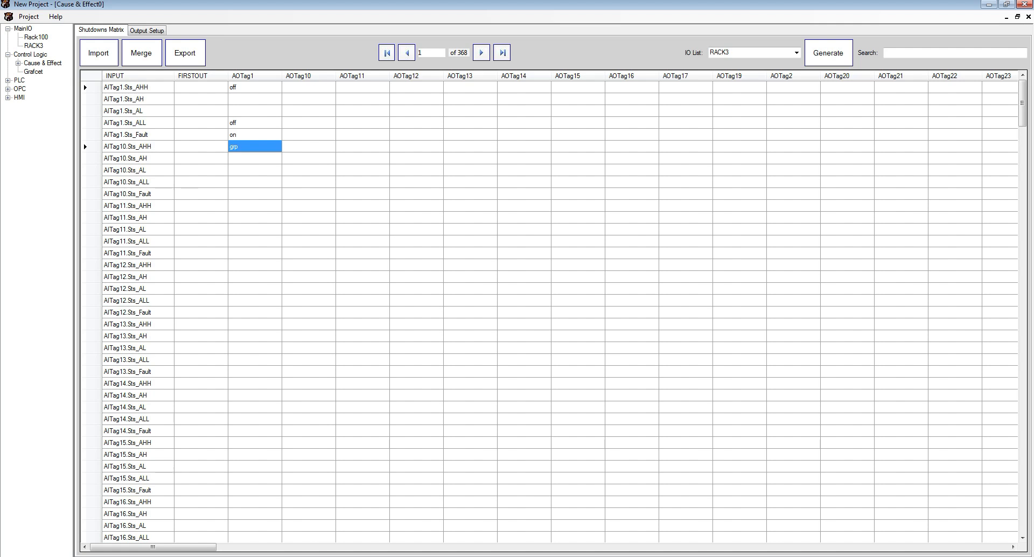
left_click(255, 87)
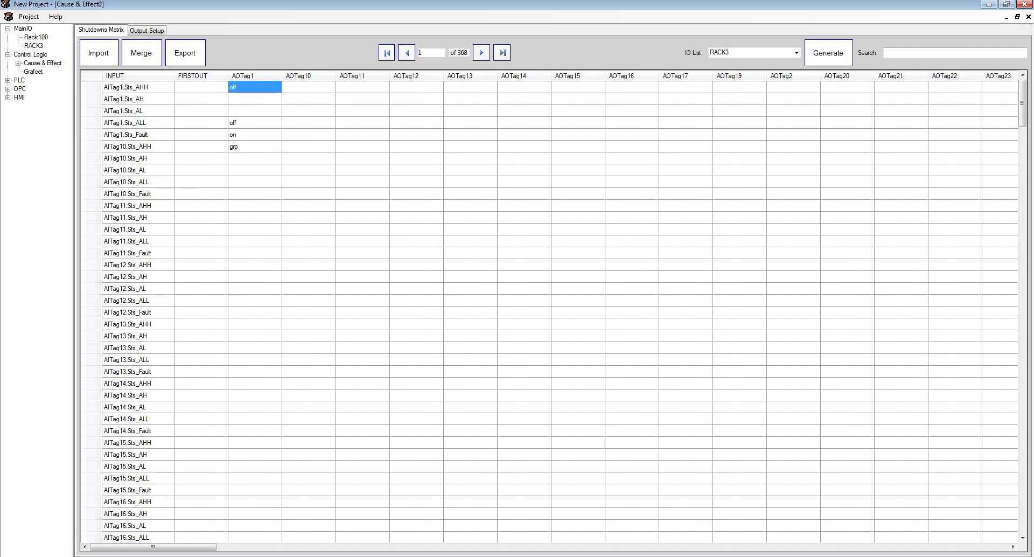
left_click(254, 135)
left_click(255, 147)
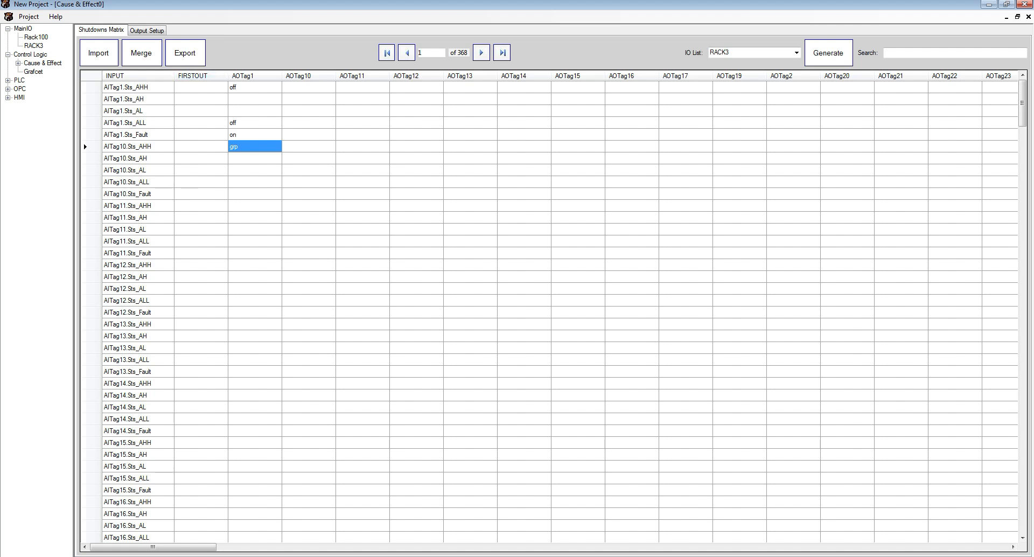
- Enter on in the FIRSTOUT column for input AITag1.Sts_AHH
left_click(201, 88)
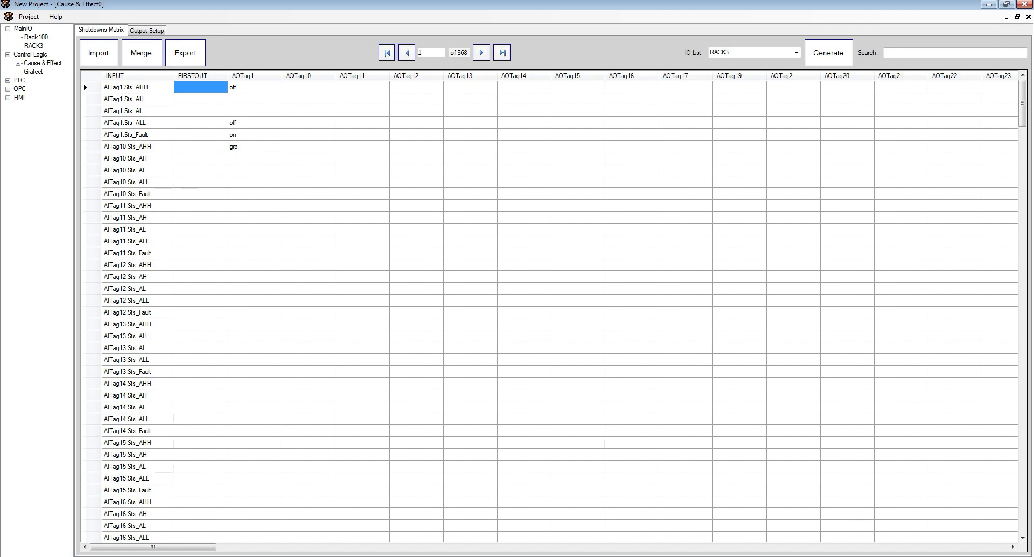
type("on")
key("Return")
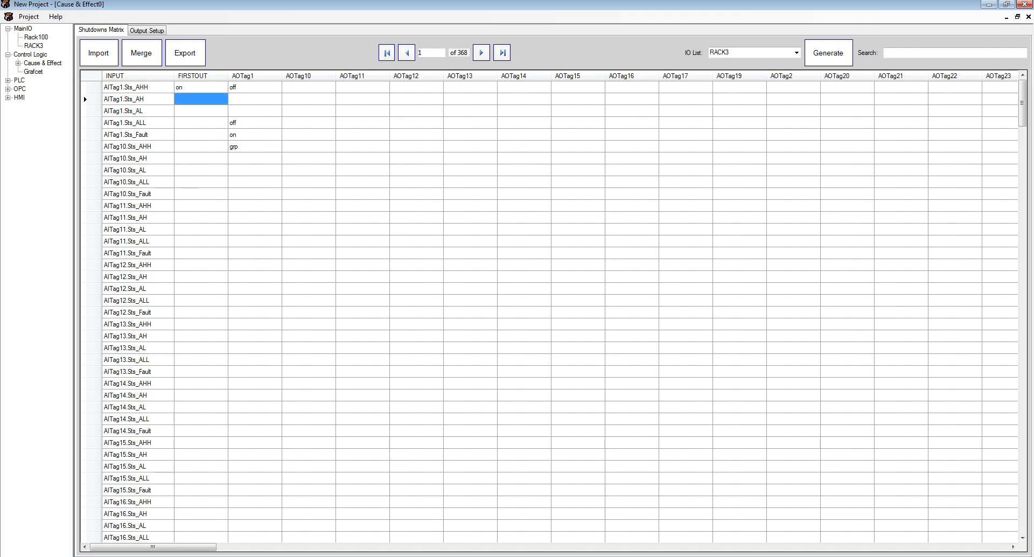
left_click(200, 122)
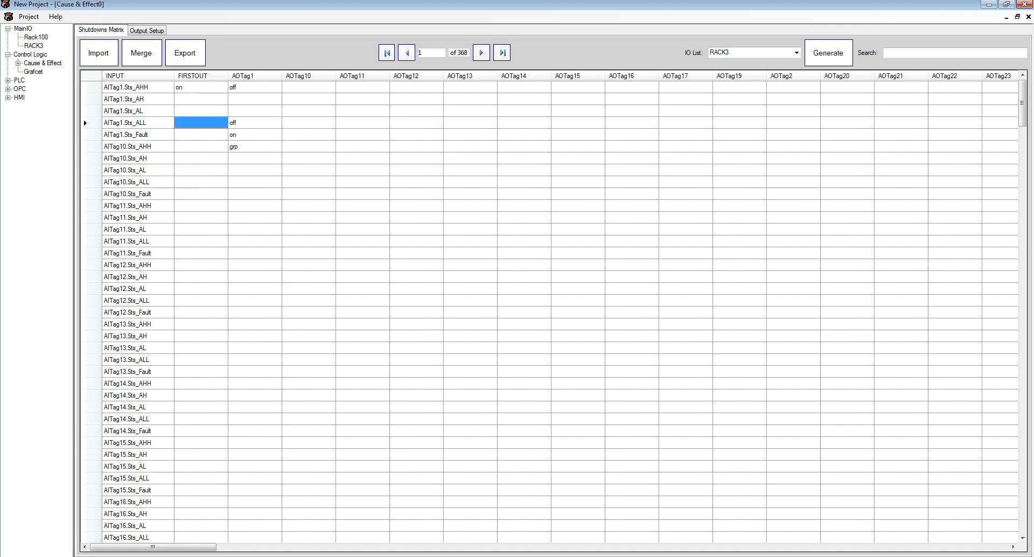
- Enter on in the FIRSTOUT column for input AITag1.Sts_ALL
type("on")
key("Return")
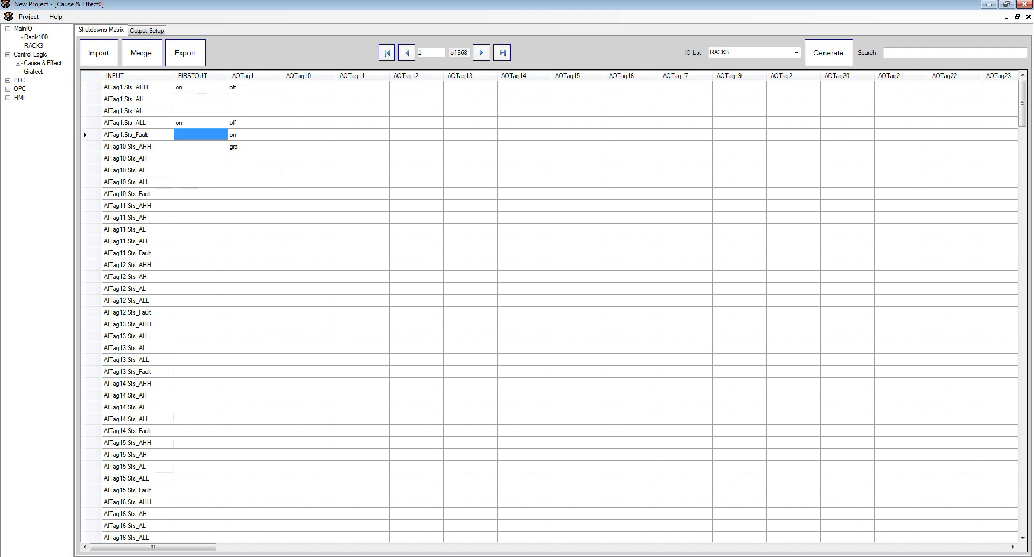
left_click(201, 87)
left_click(201, 123)
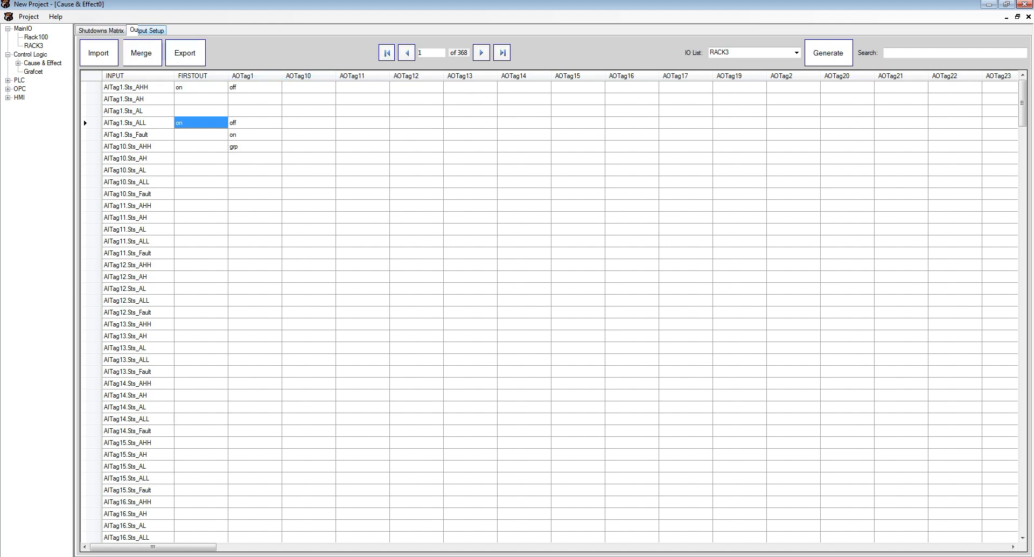
- Switch to the output setup and set the purpose of output AOTag1 to PID
left_click(147, 30)
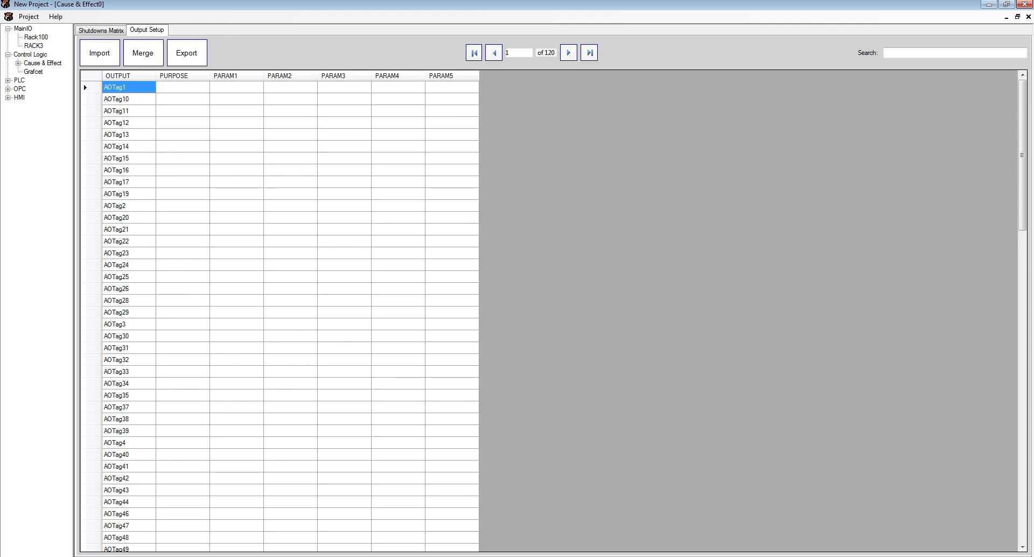
left_click(182, 87)
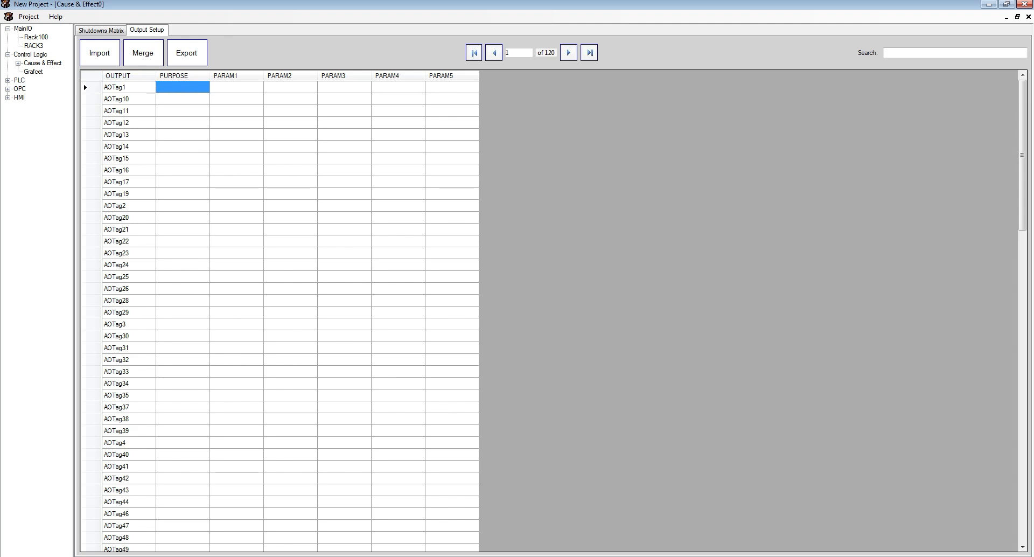
type("Pl")
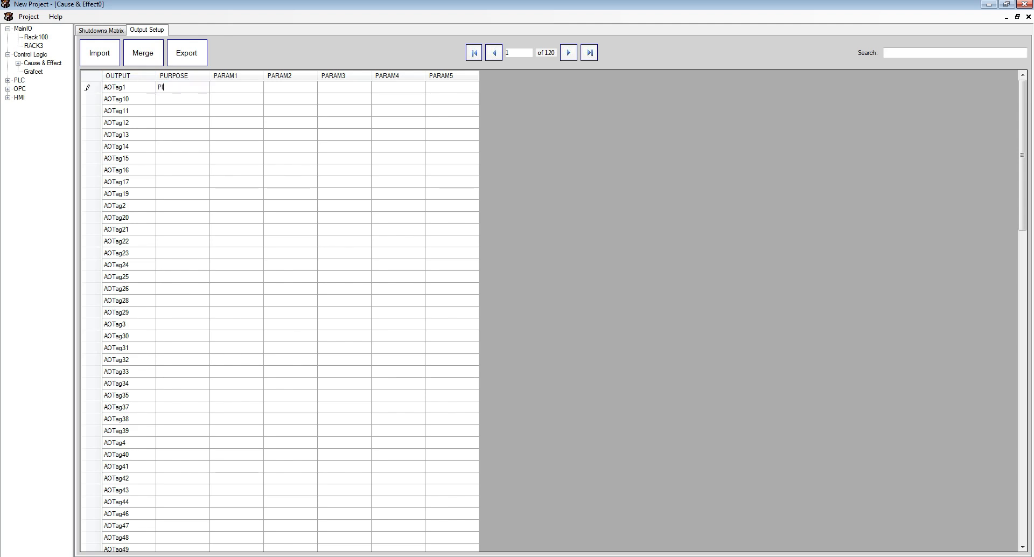
type("D")
key("Return")
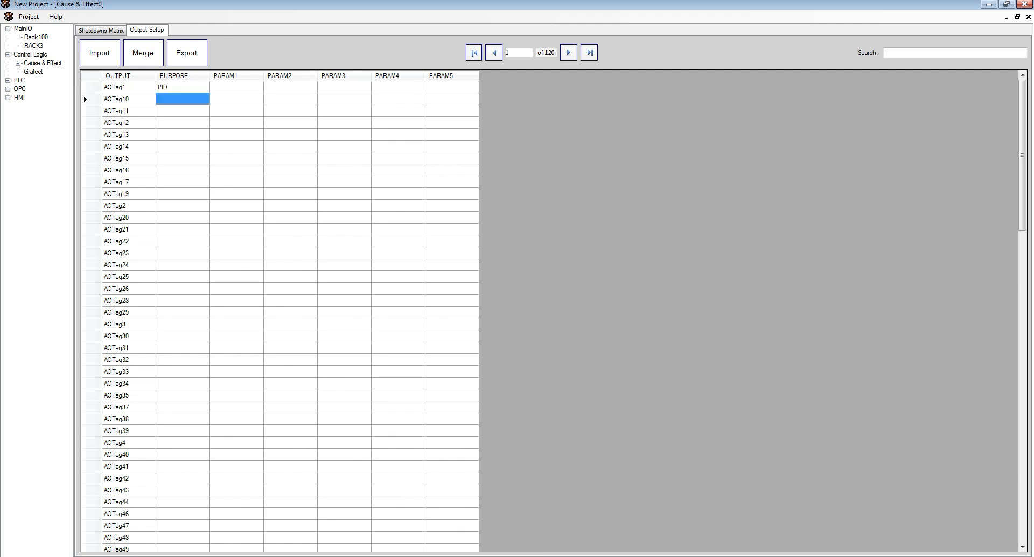
- Set the purpose of output DOTag10 to SOV
left_click(236, 87)
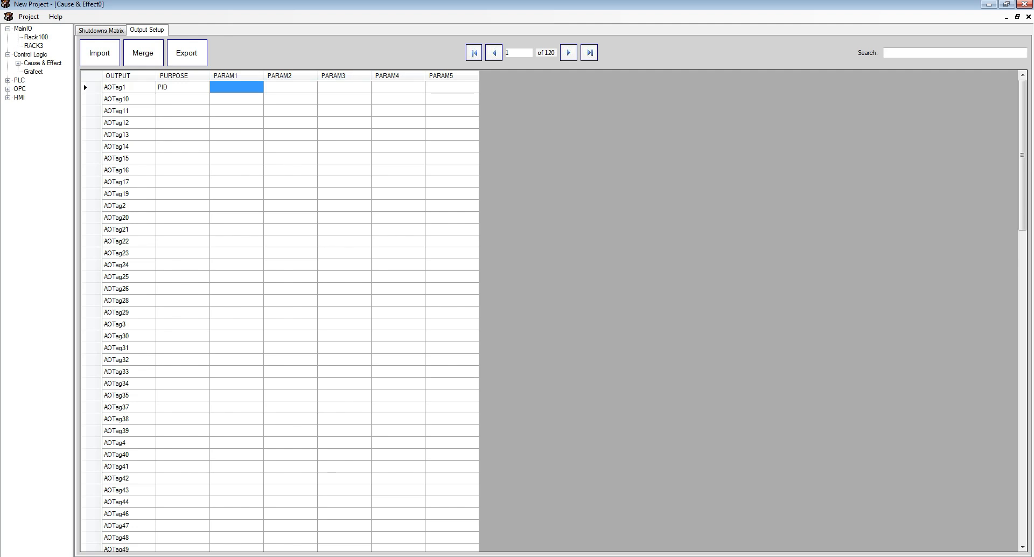
left_click(183, 88)
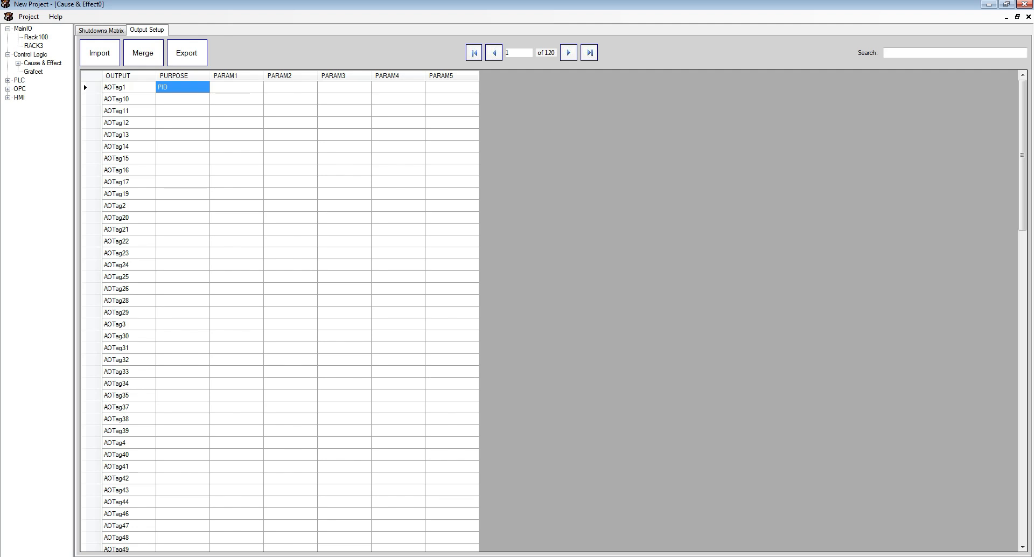
scroll(280, 317, "down", 3)
scroll(279, 317, "down", 7)
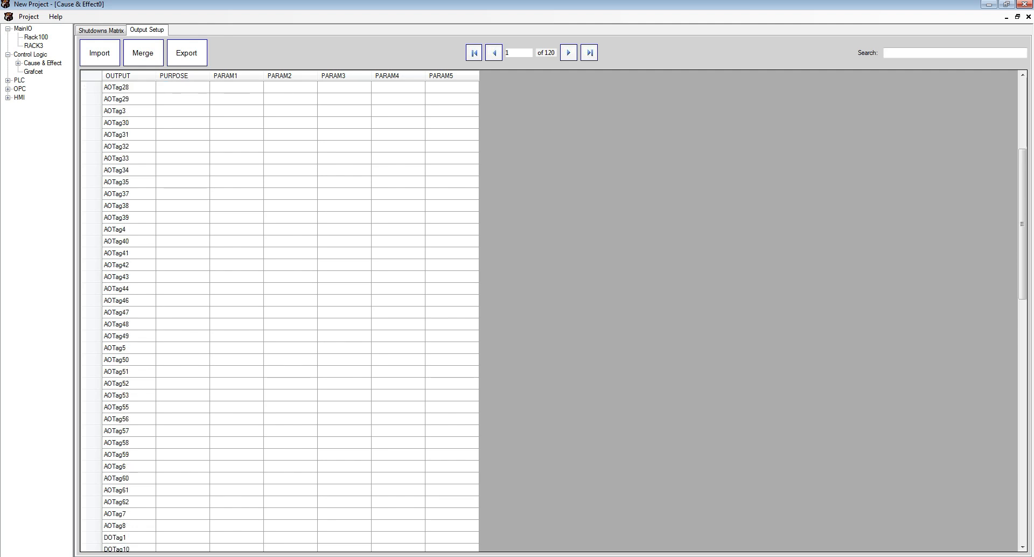
scroll(279, 317, "down", 3)
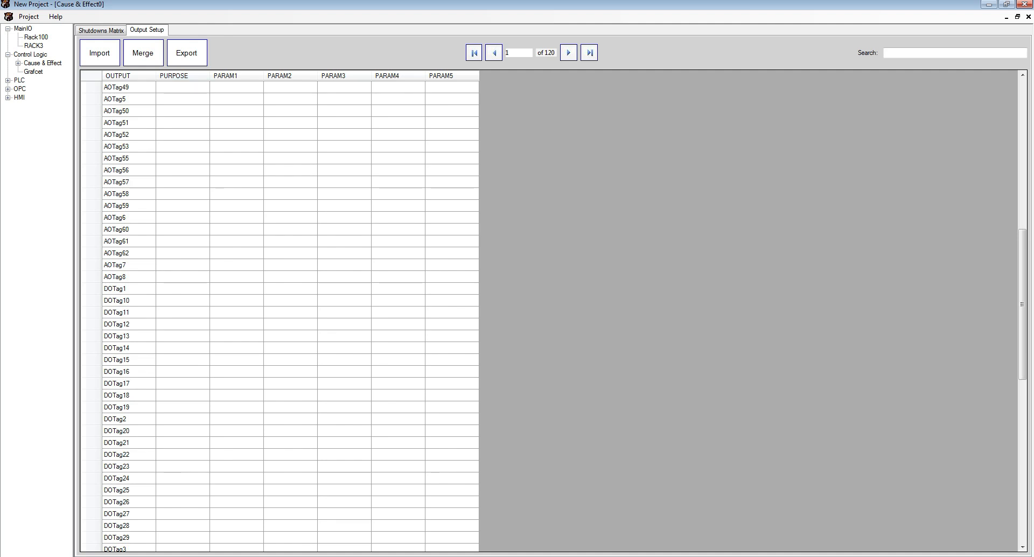
left_click(129, 300)
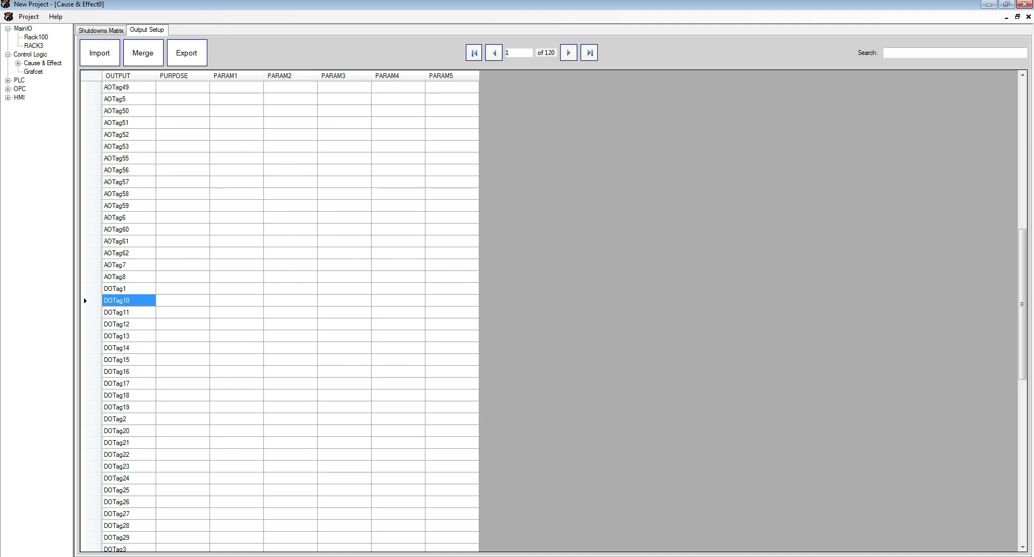
left_click(182, 299)
type("S")
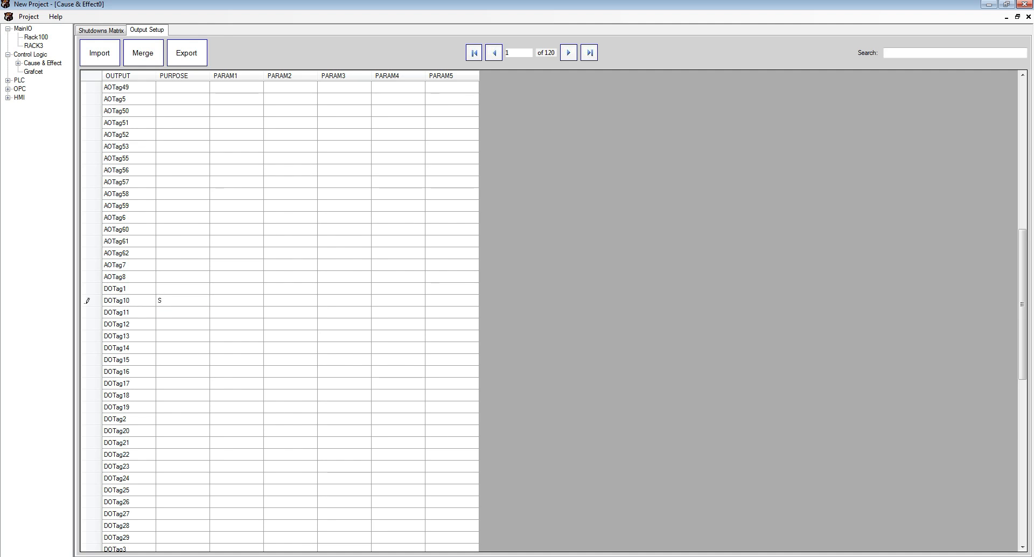
type("OV")
key("Return")
key("Up")
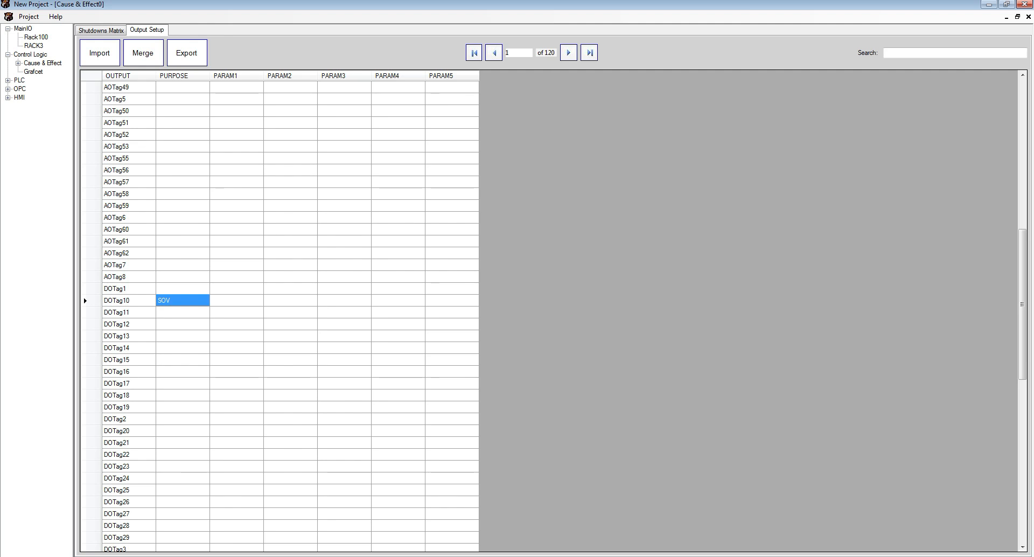
- Set DOTag10's PARAM1 to zsc10 and its PARAM2 to zso10
left_click(236, 300)
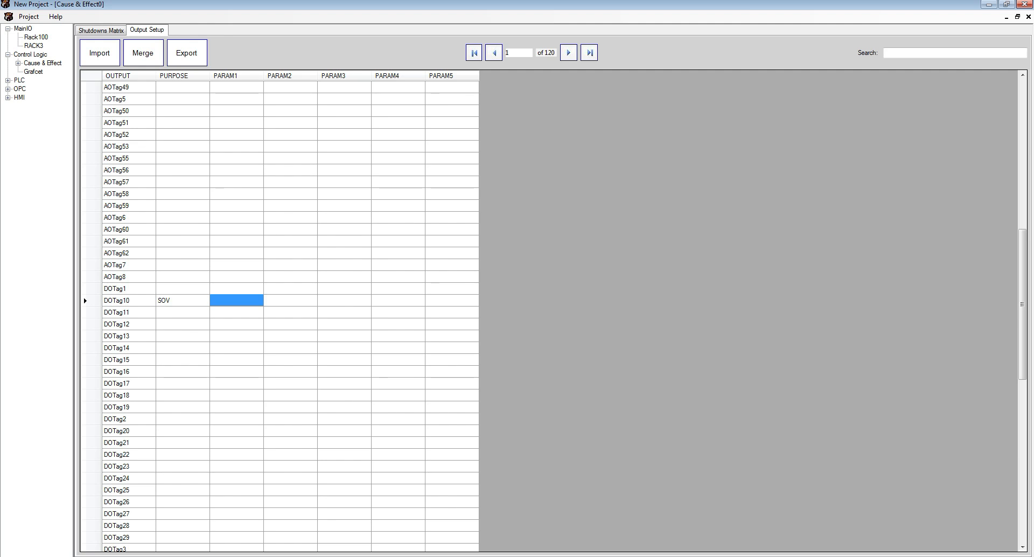
type("zs")
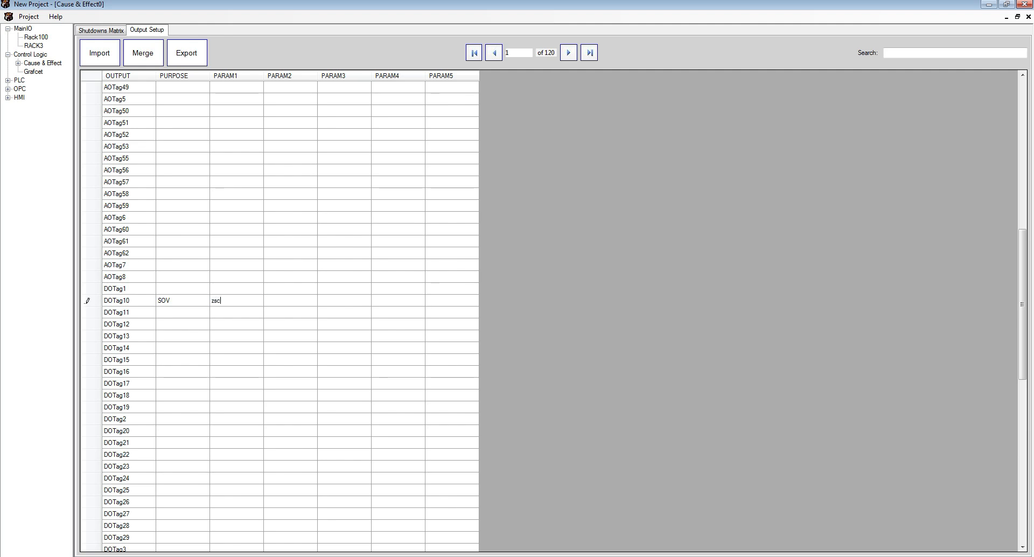
type("c10")
key("Tab")
type("zso10")
key("Return")
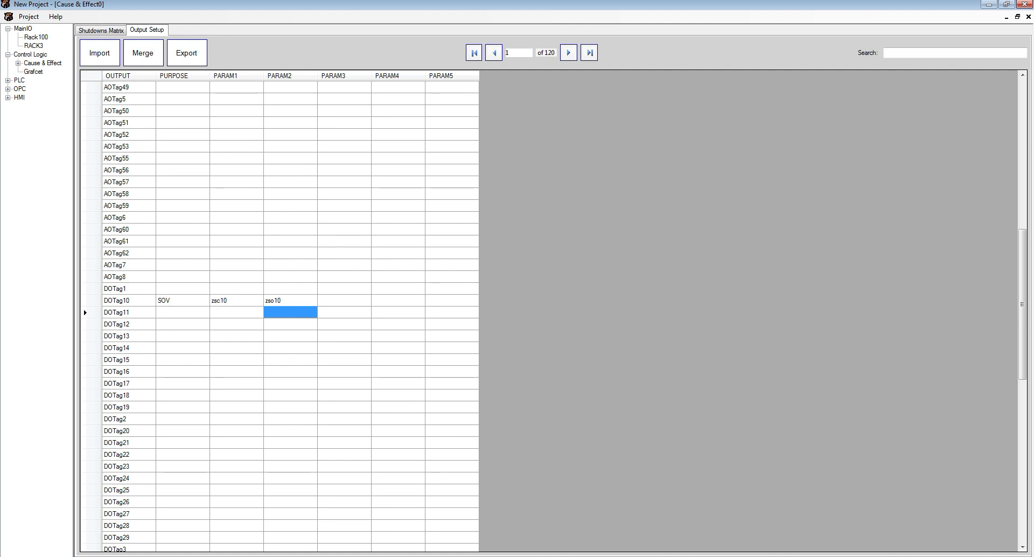
- Set the purpose of output DOTag14 to MOT
left_click(182, 300)
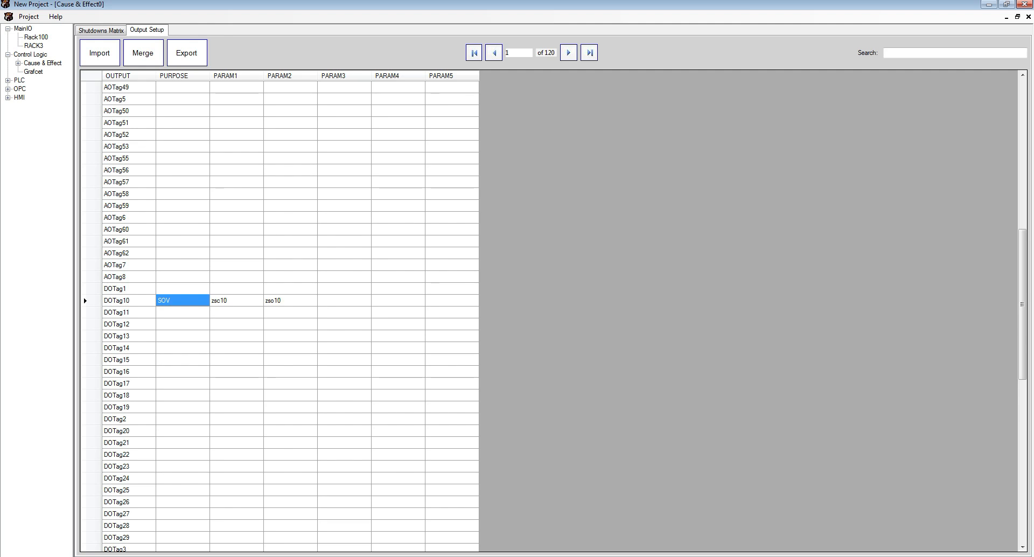
scroll(279, 310, "up", 13)
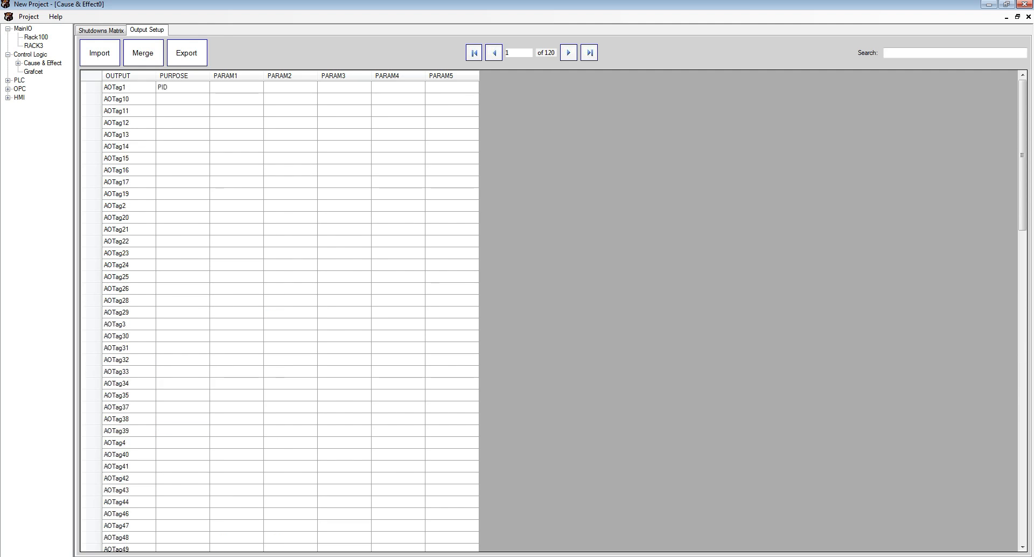
scroll(280, 311, "down", 16)
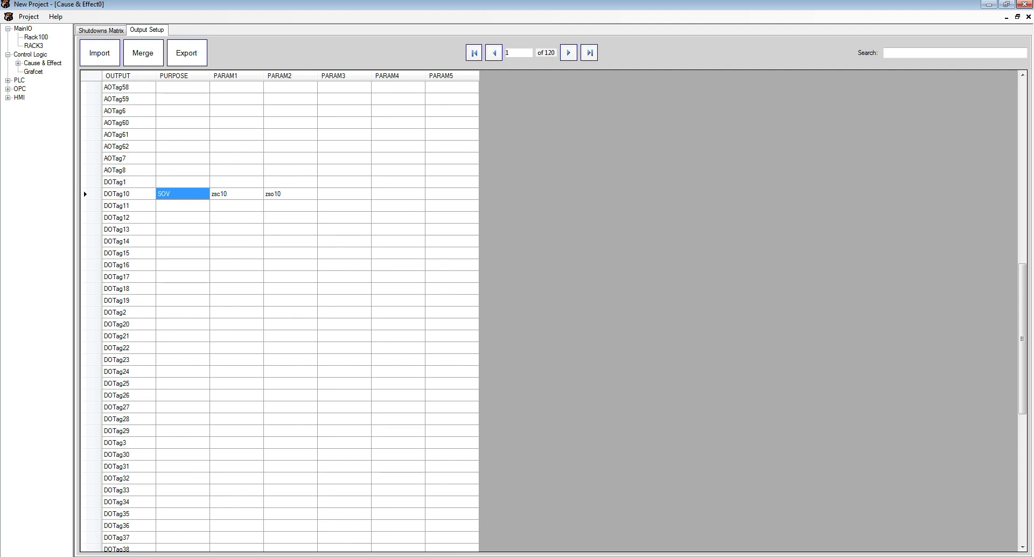
left_click(182, 241)
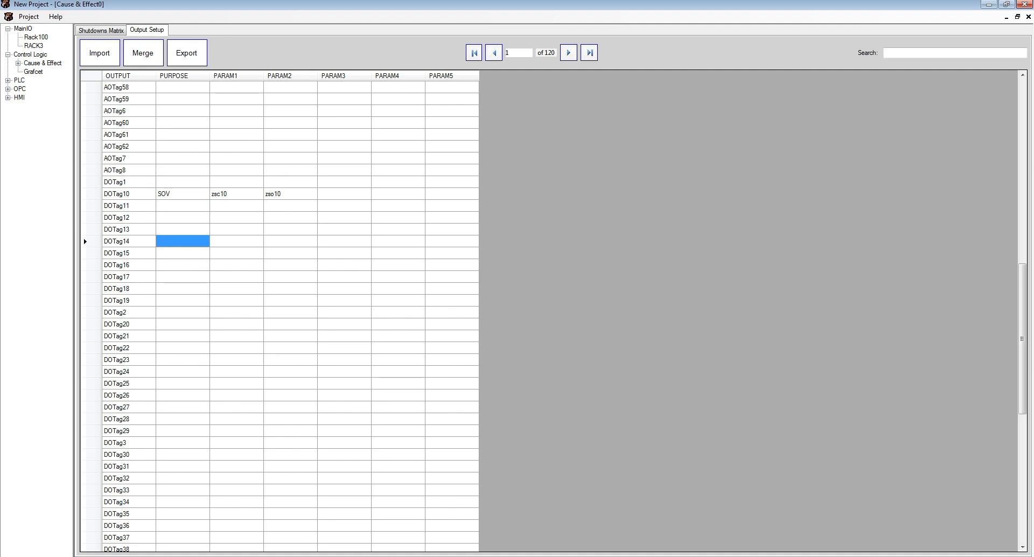
type("MOT")
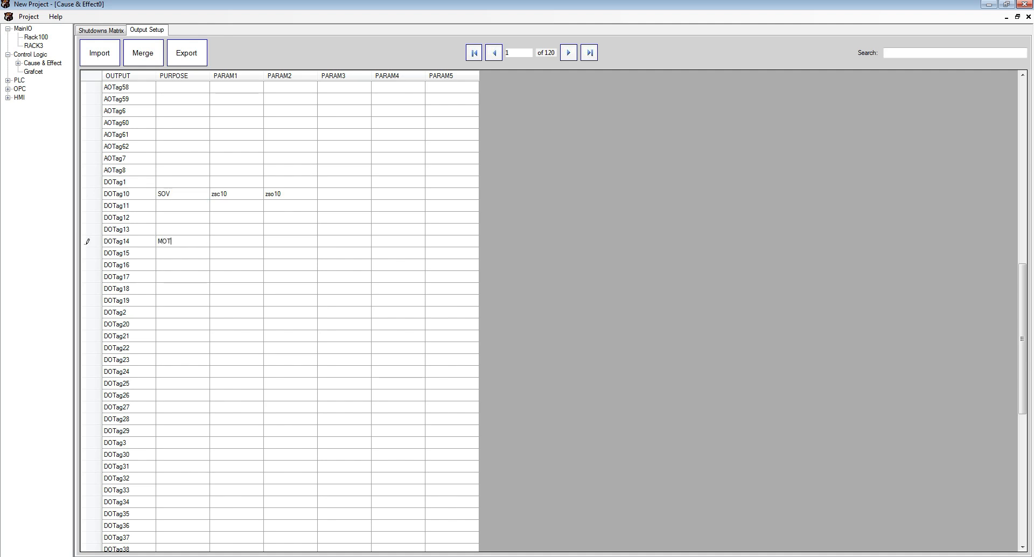
key("Return")
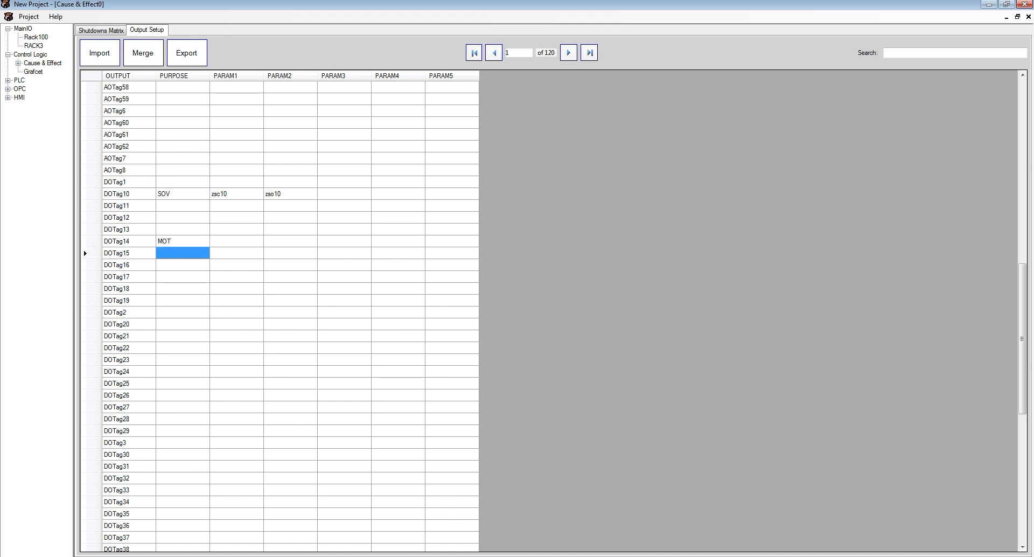
- Set the purpose of output DOTag20 to RELAY
left_click(236, 241)
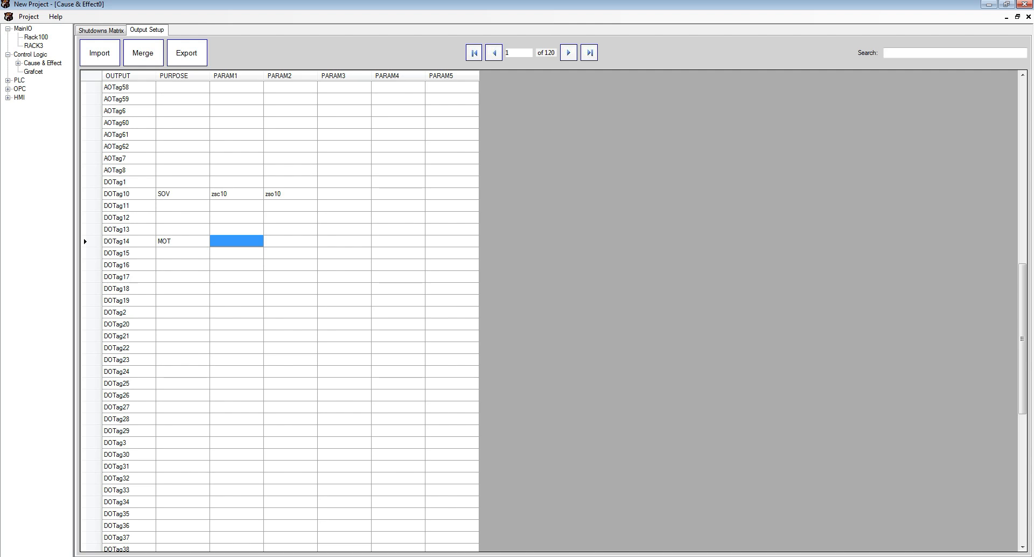
left_click(182, 324)
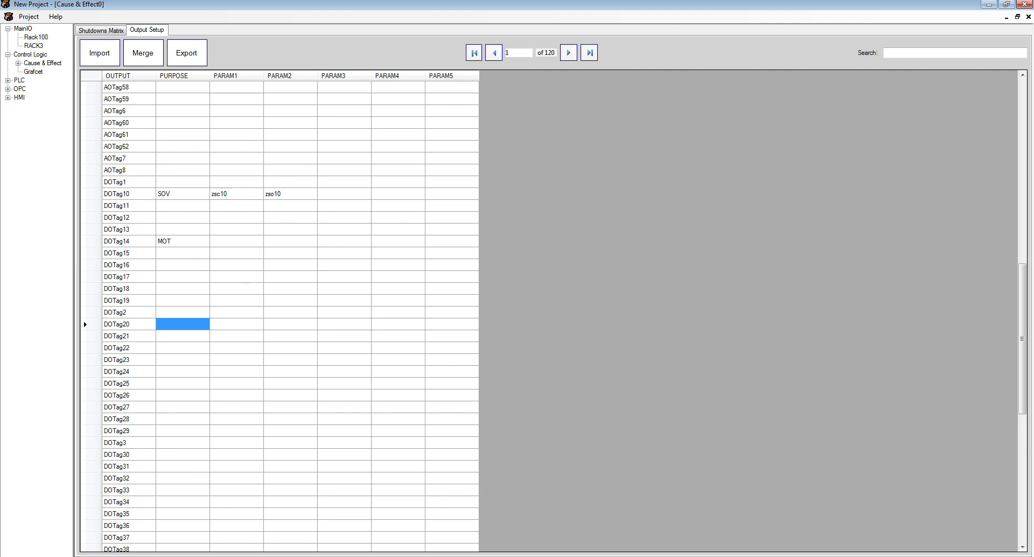
type("RELAY")
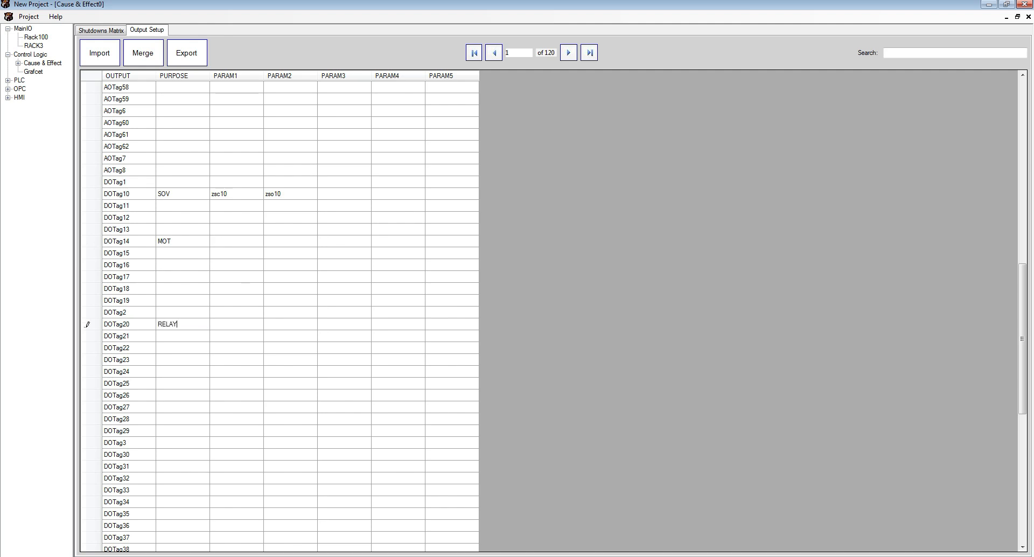
key("Return")
left_click(183, 324)
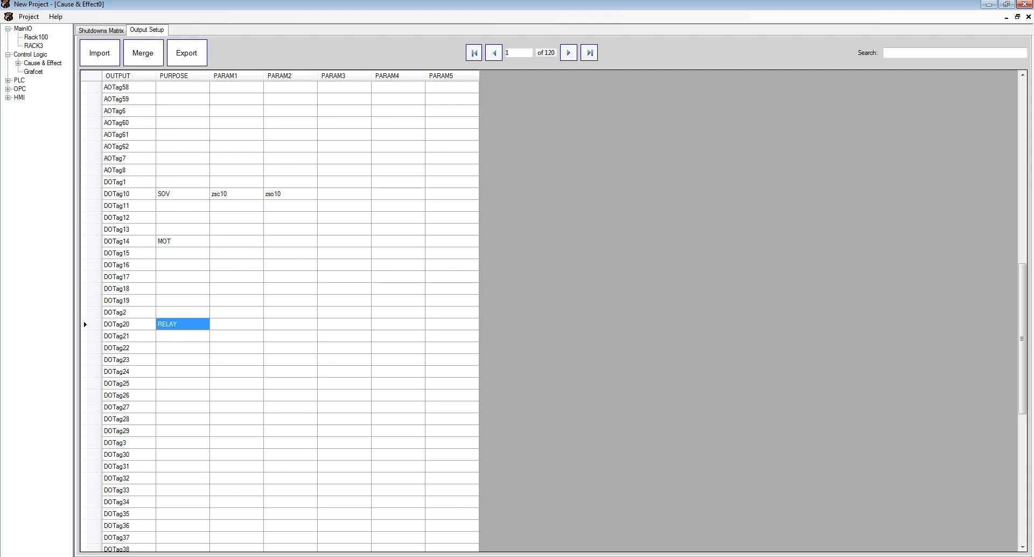
key("Right")
key("Right")
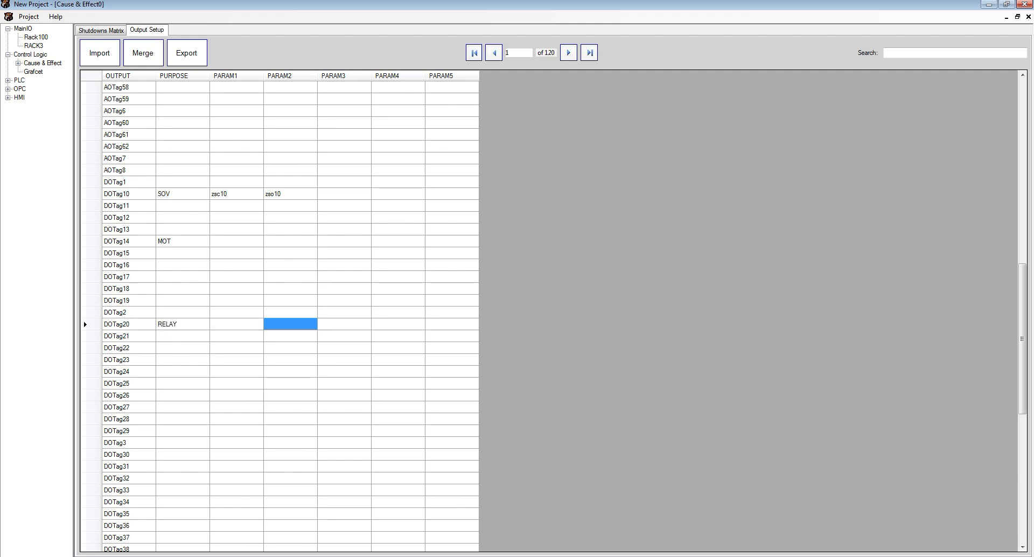
- Set the purpose of output DOTag28 to EQUIP
scroll(279, 313, "down", 3)
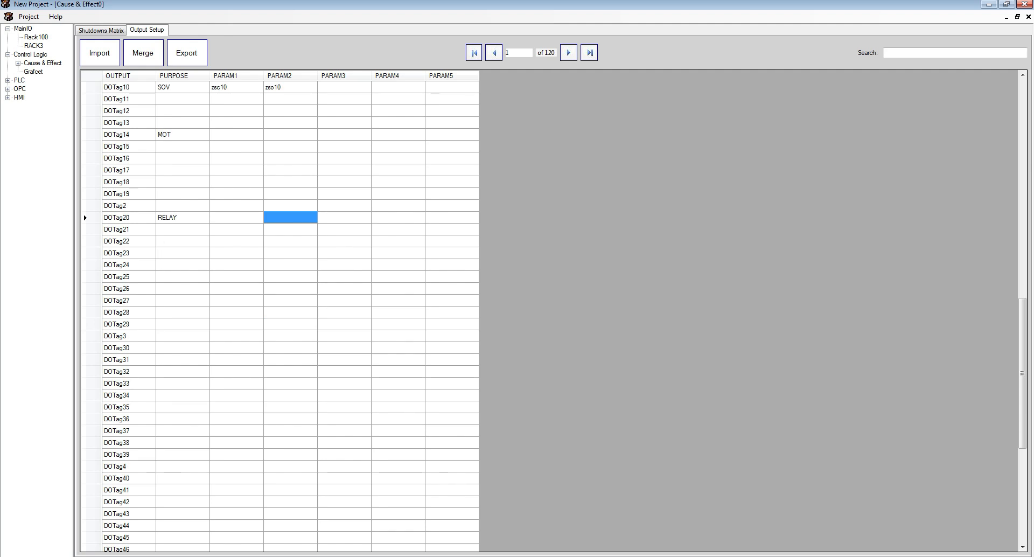
left_click(182, 312)
type("E")
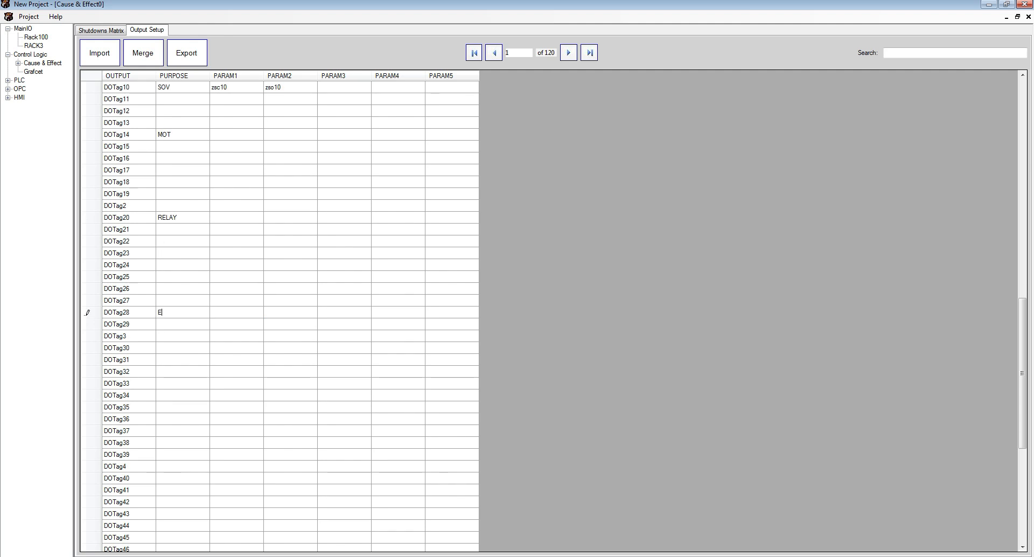
type("QUIP")
key("Return")
key("Up")
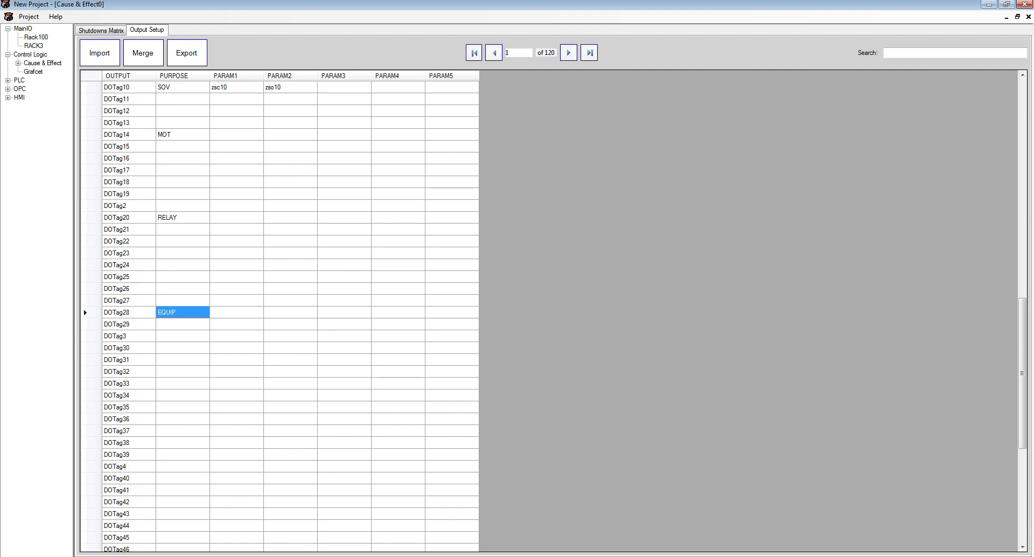
- Import Master_SDKey_vanilla_ControlLGX.csv into the shutdown matrix, replacing its existing data
scroll(280, 313, "up", 20)
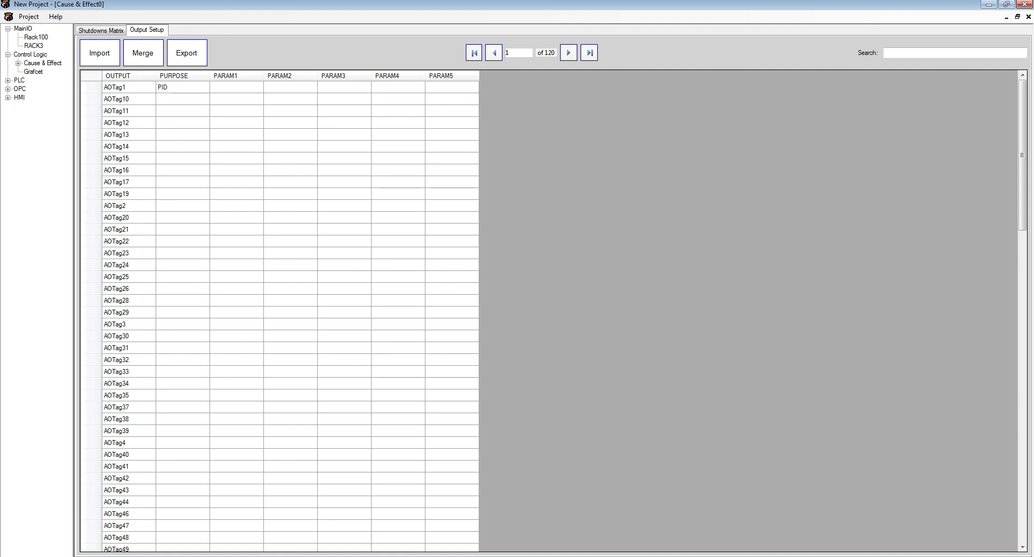
scroll(280, 312, "down", 15)
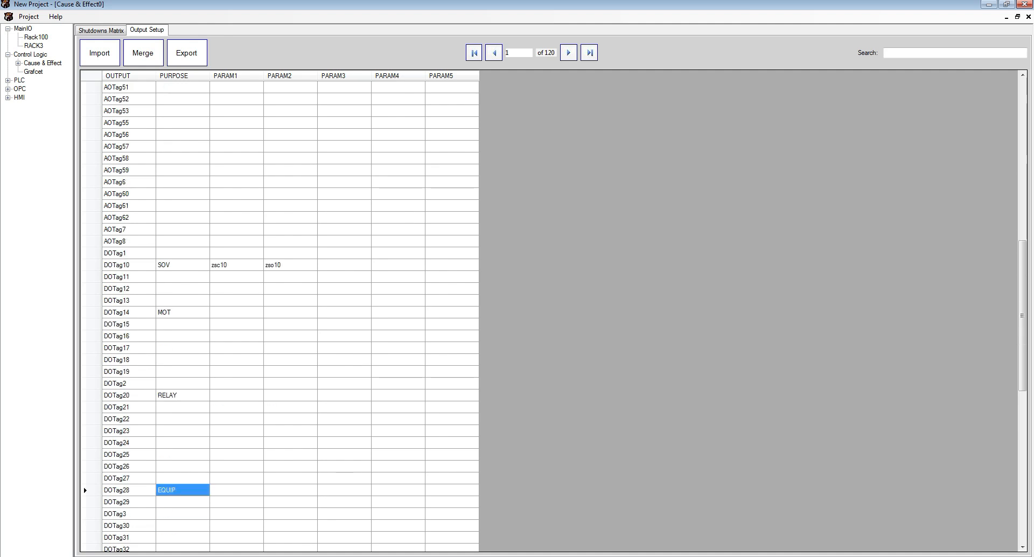
left_click(101, 30)
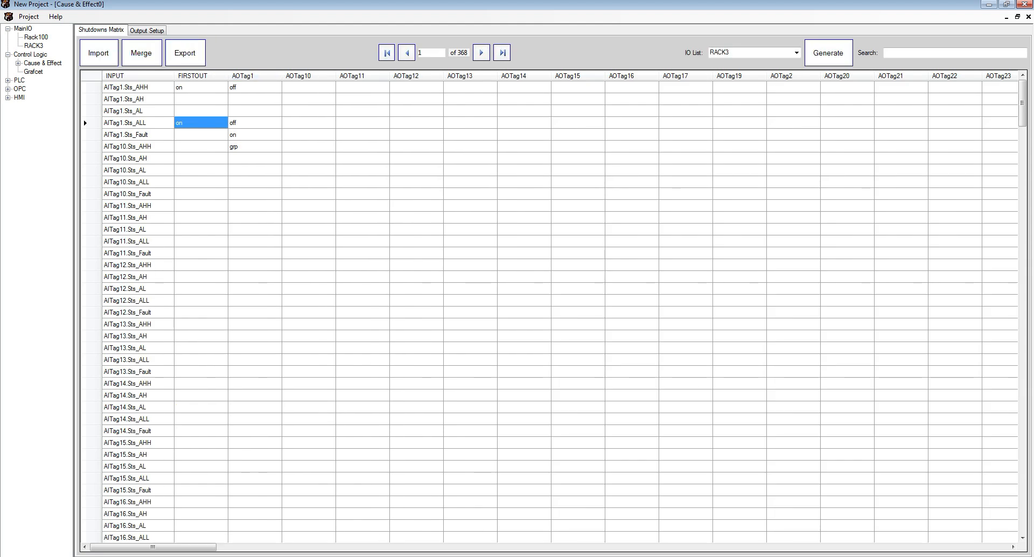
left_click(98, 53)
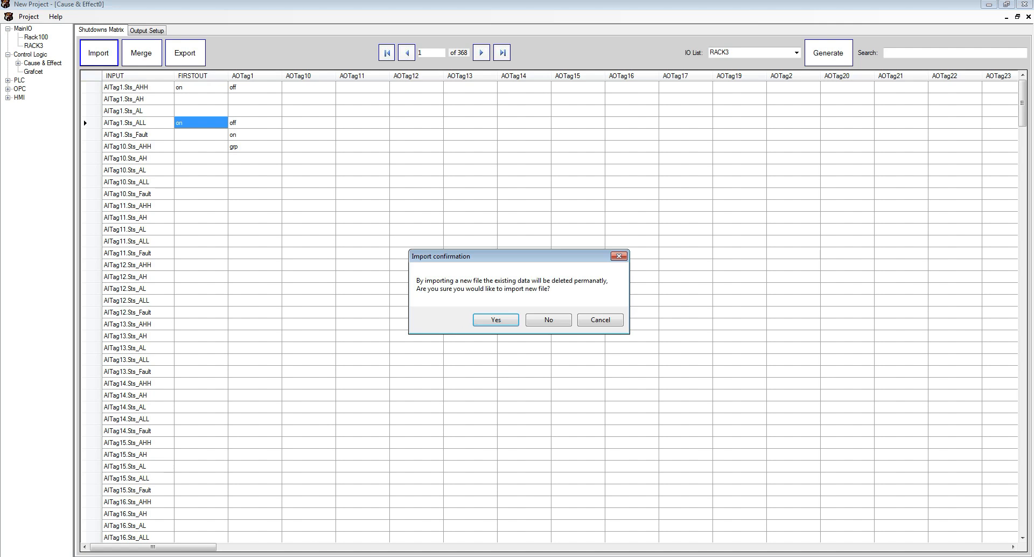
left_click(496, 321)
left_click(463, 363)
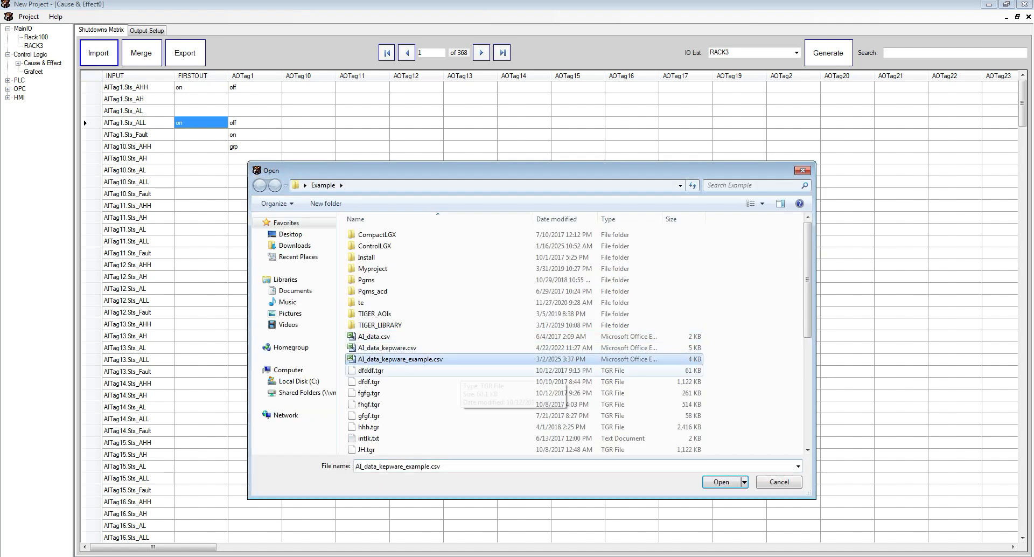
scroll(463, 365, "down", 5)
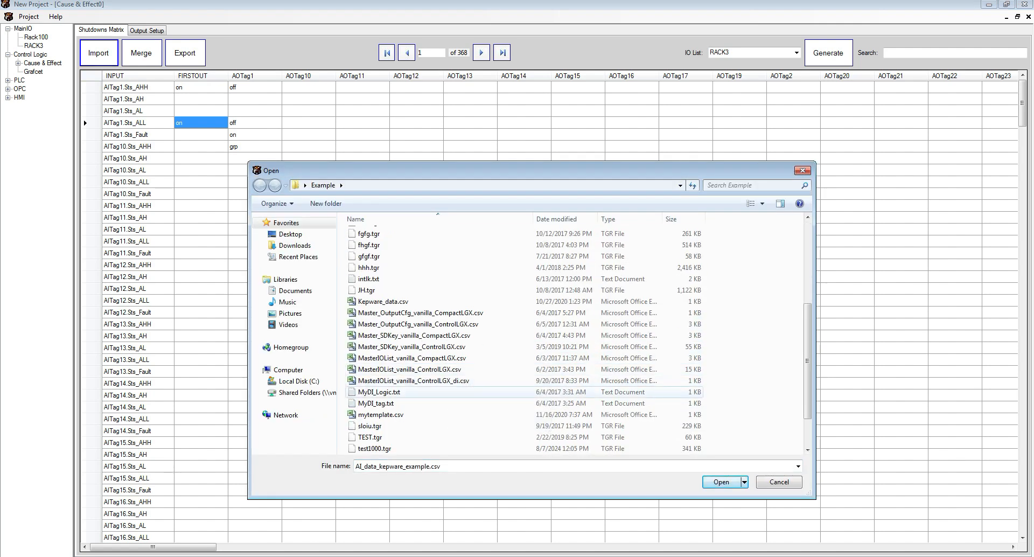
left_click(390, 347)
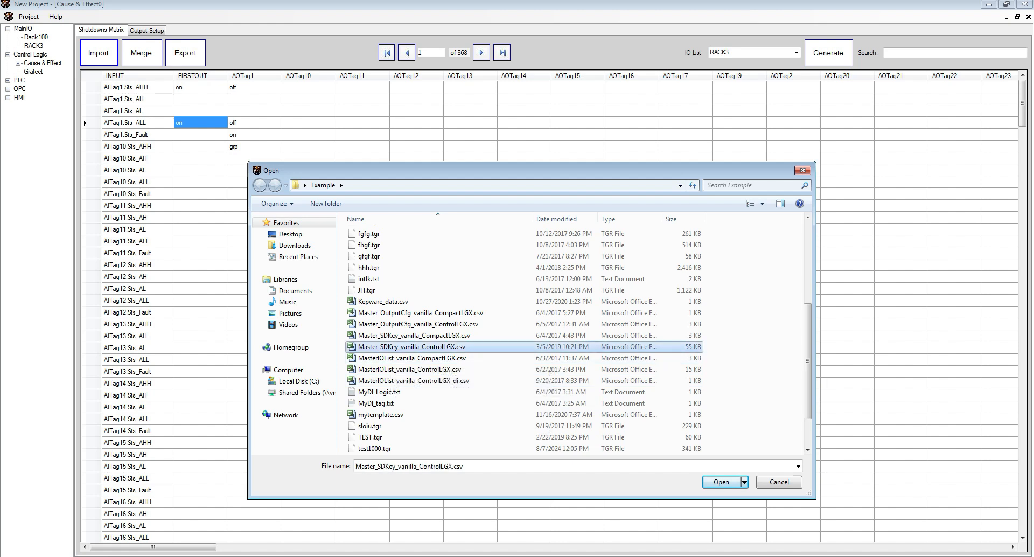
left_click(721, 482)
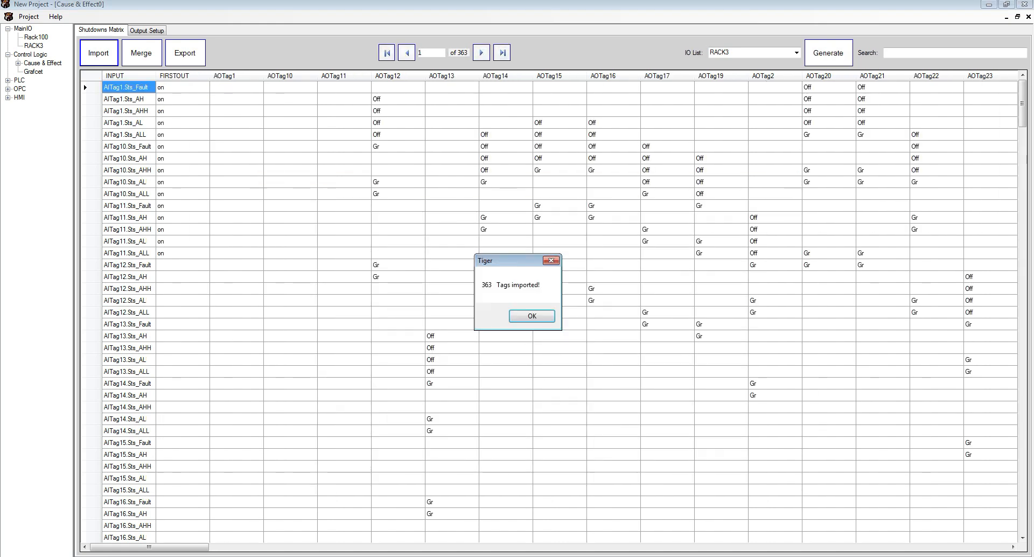
key("Return")
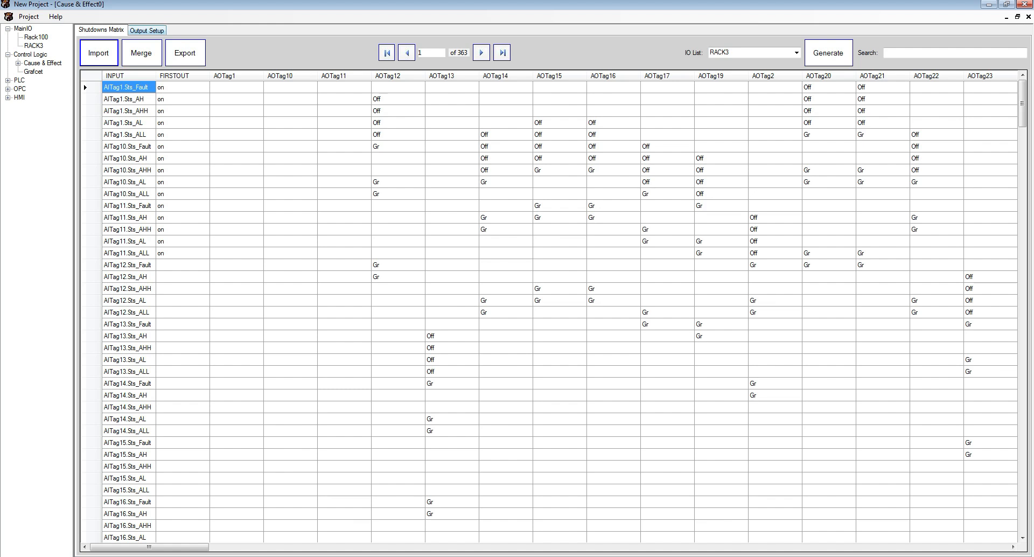
- Import Master_OutputCfg_vanilla_ControlLGX.csv into the output setup table, replacing its existing data
left_click(146, 30)
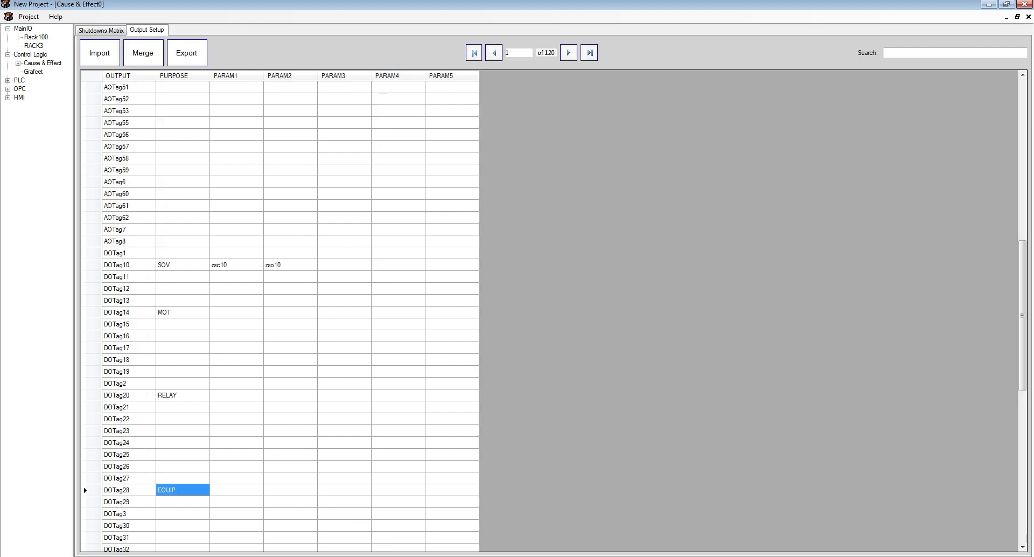
left_click(99, 53)
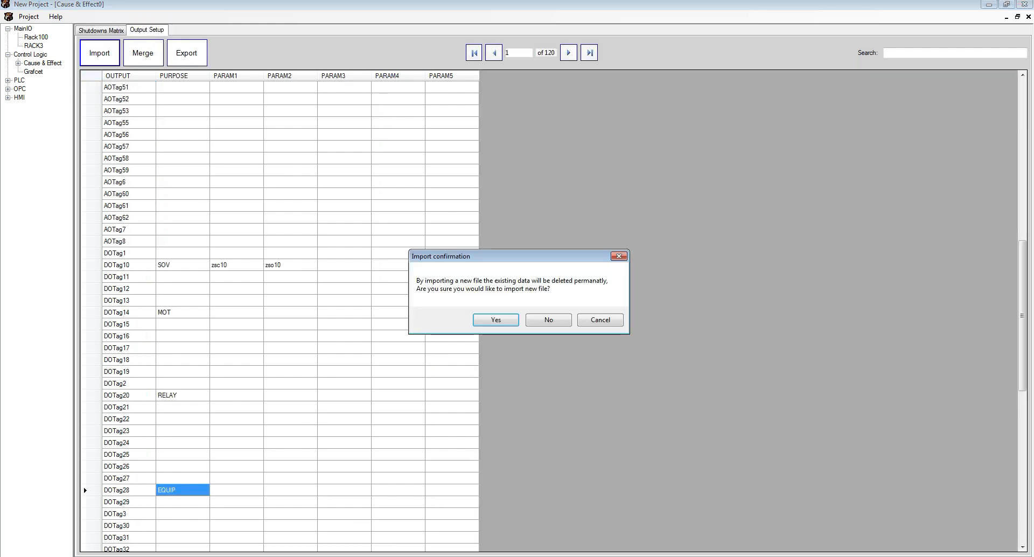
left_click(495, 319)
left_click(484, 370)
scroll(484, 377, "down", 3)
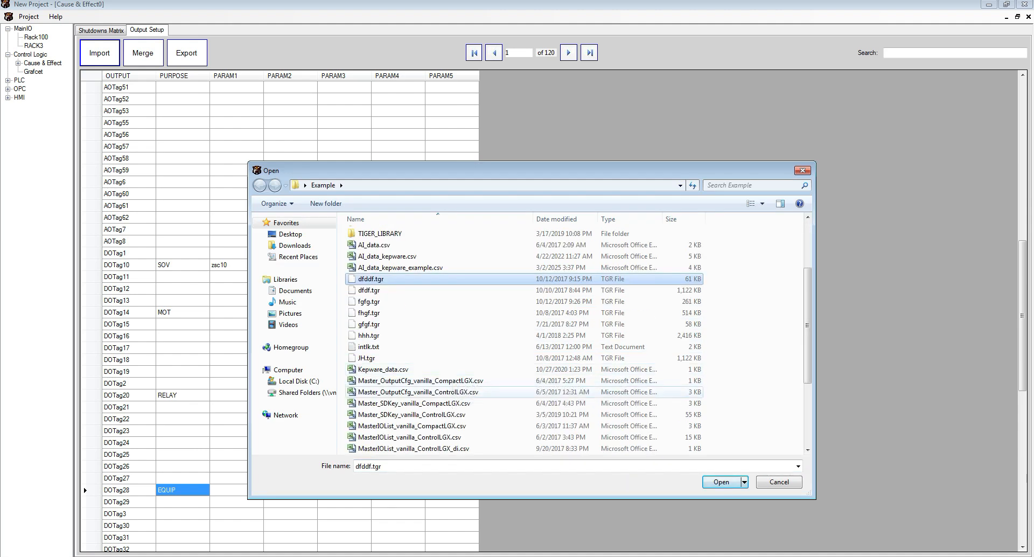
double_click(418, 391)
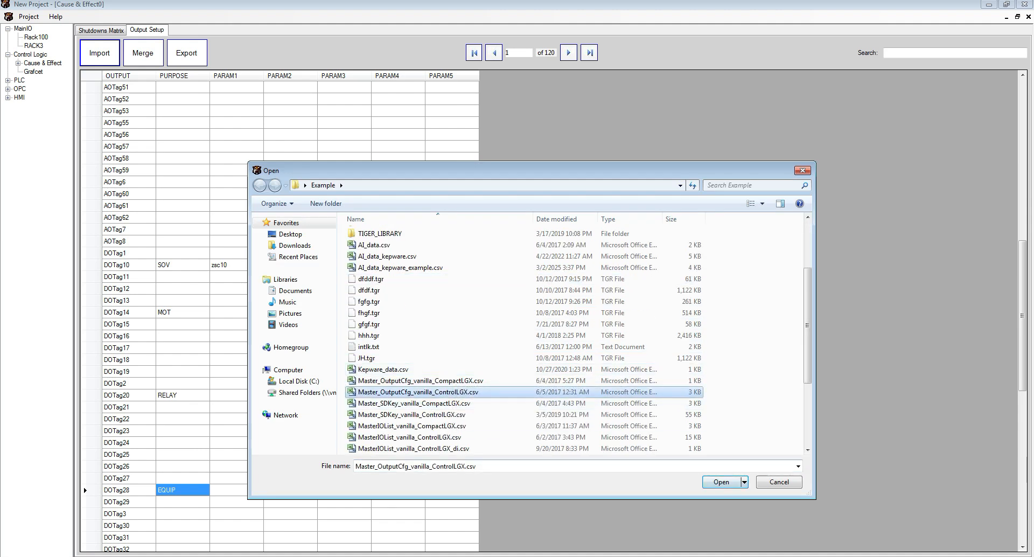
left_click(531, 316)
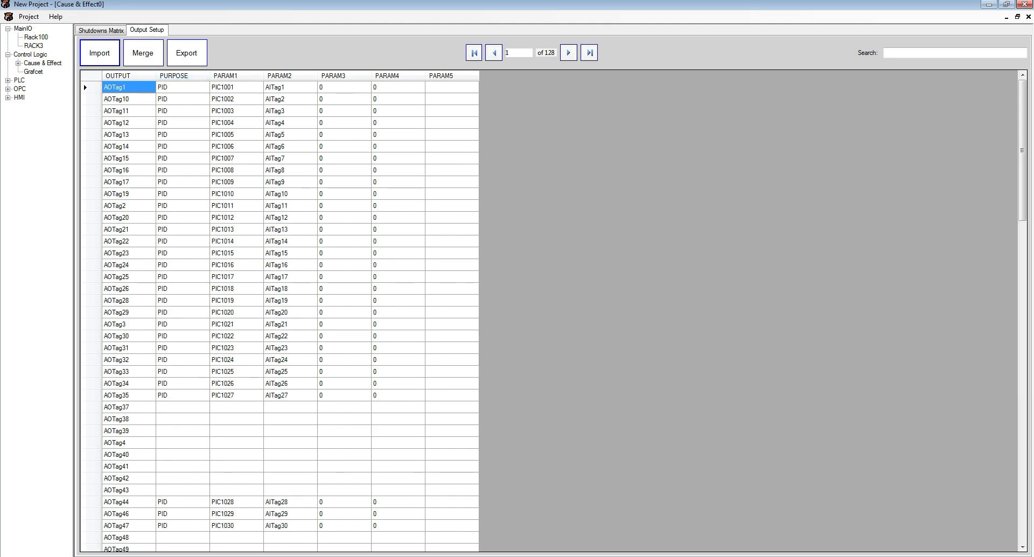
- Inspect the imported purposes and parameters of the analog and digital outputs
left_click(182, 87)
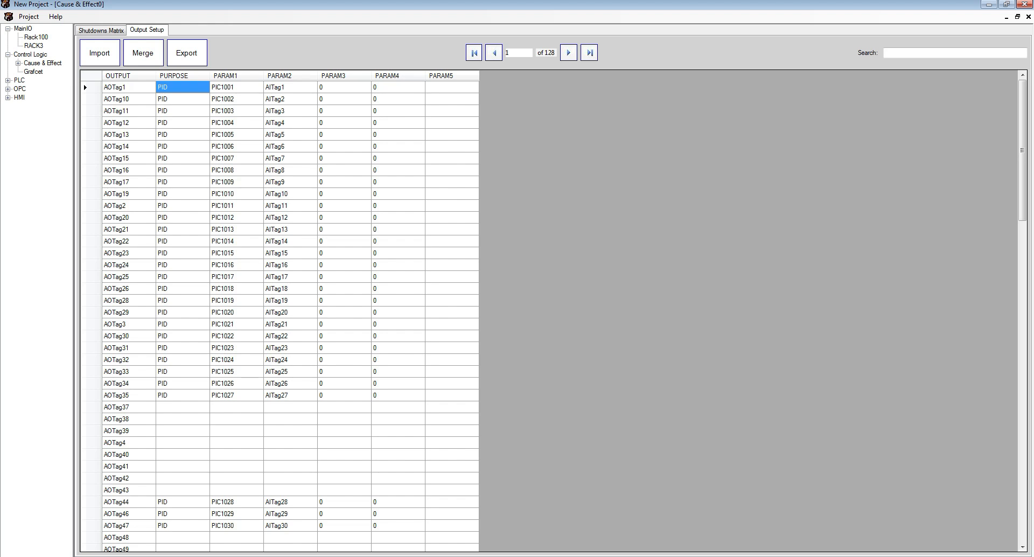
left_click(236, 87)
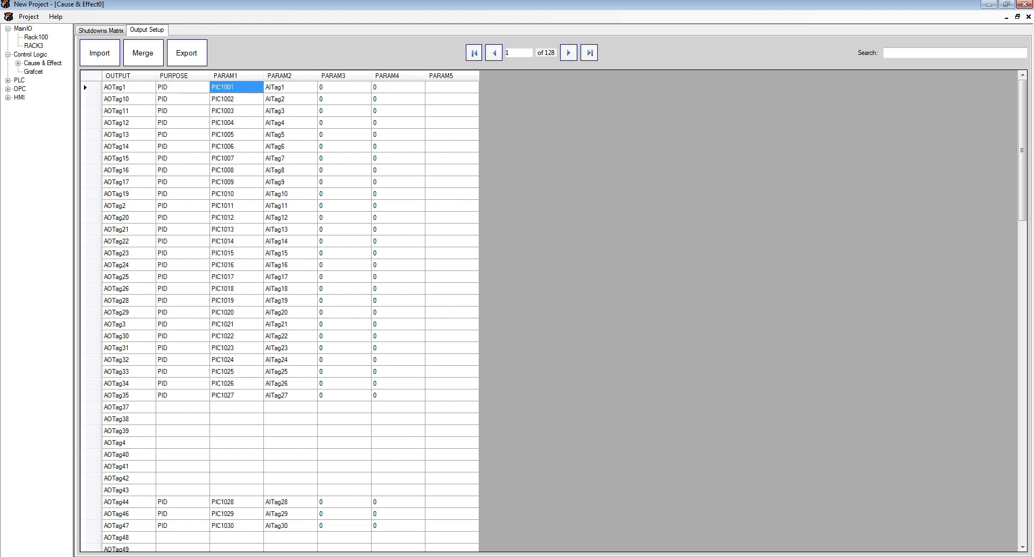
left_click(290, 87)
left_click(343, 86)
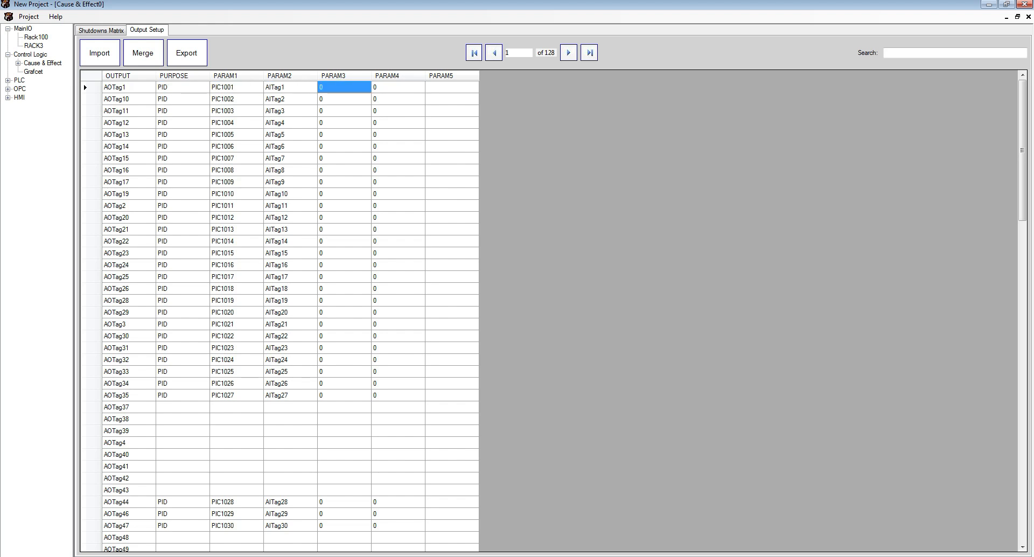
left_click(398, 87)
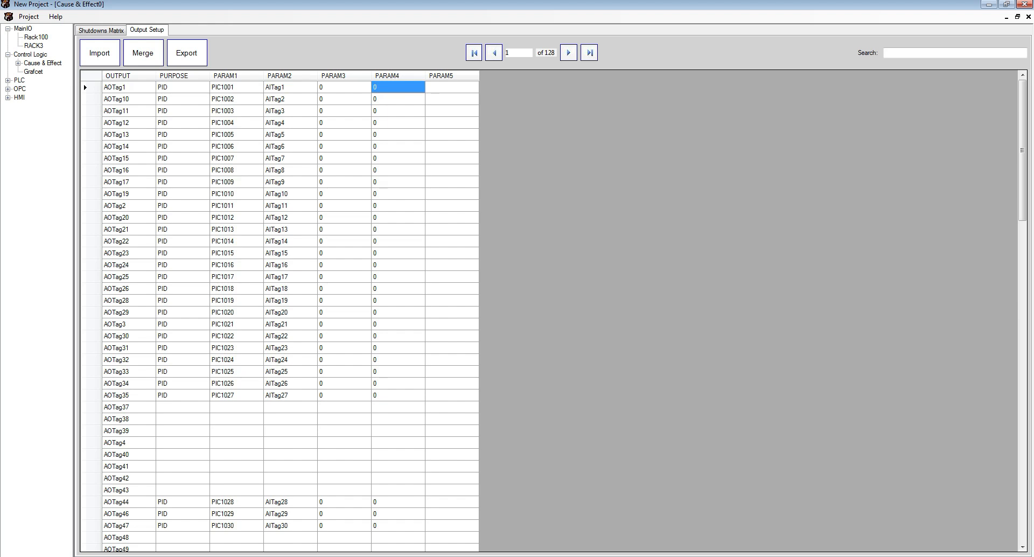
left_click(290, 87)
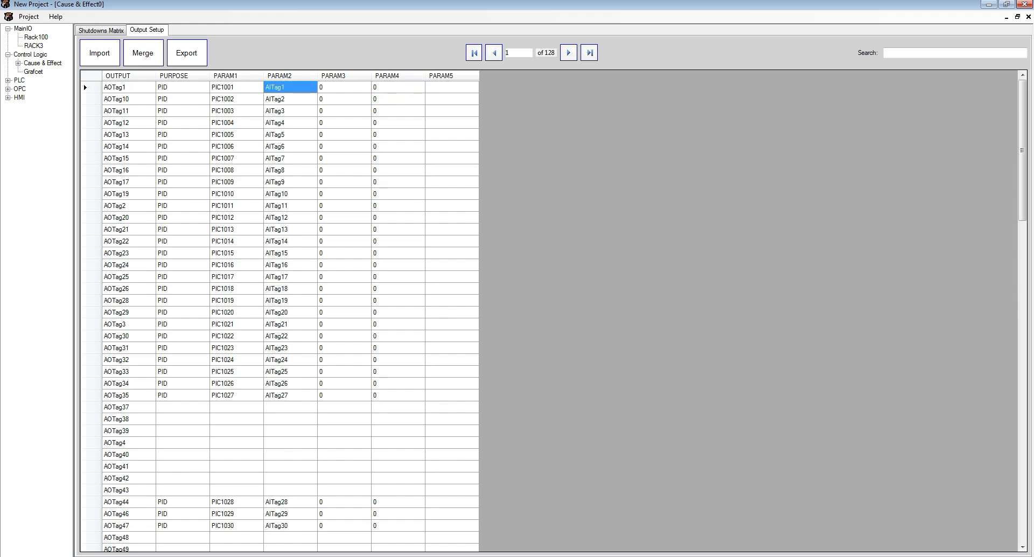
left_click(344, 87)
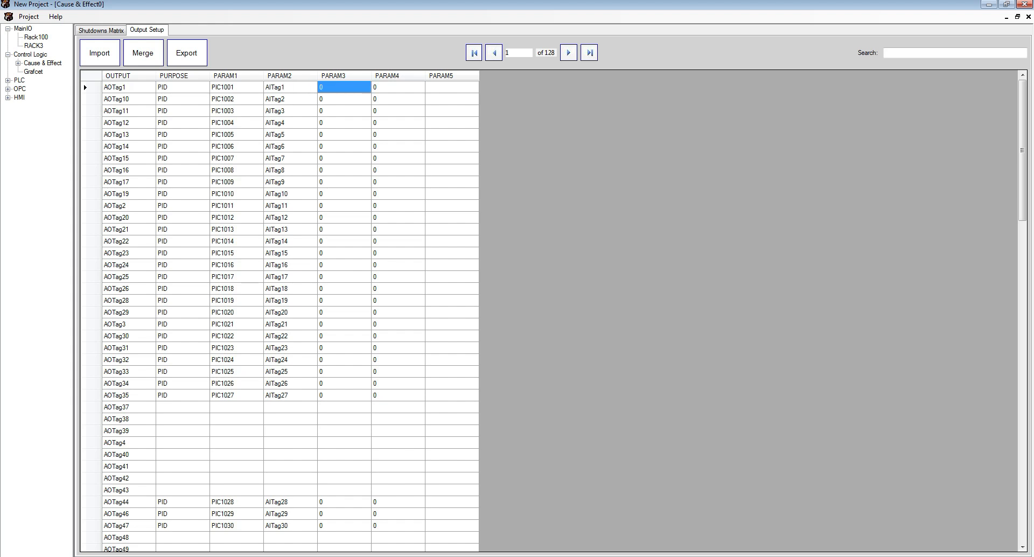
left_click(398, 87)
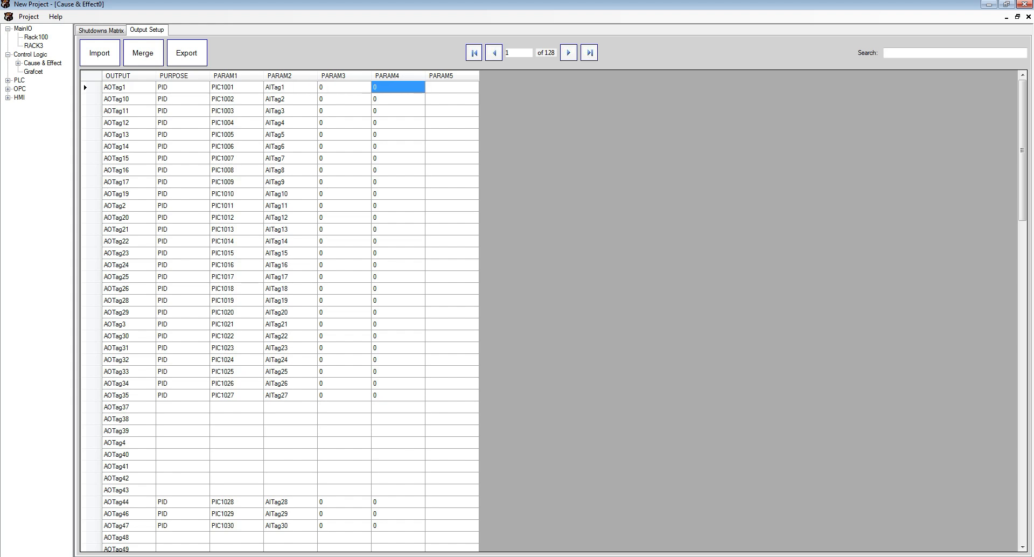
scroll(279, 317, "down", 20)
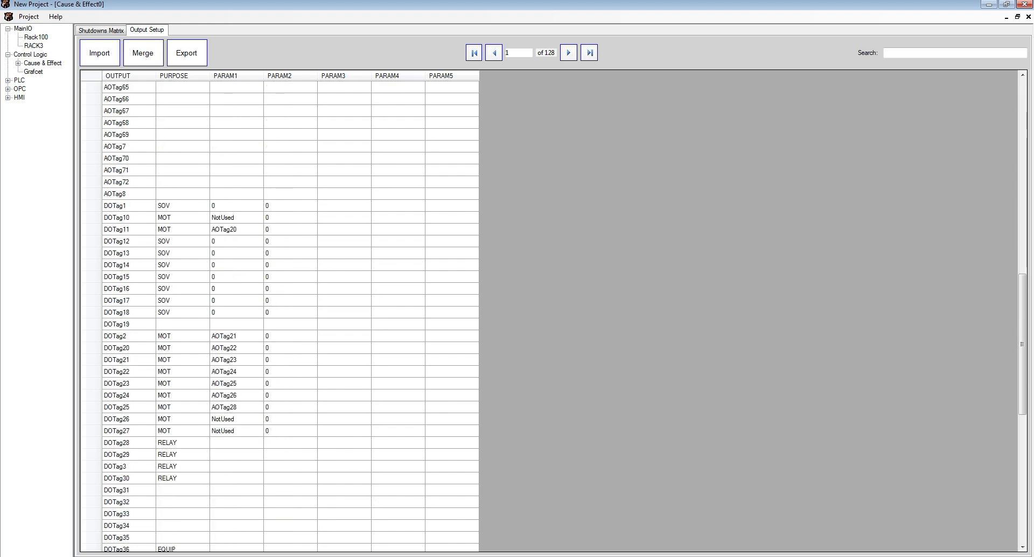
left_click(182, 206)
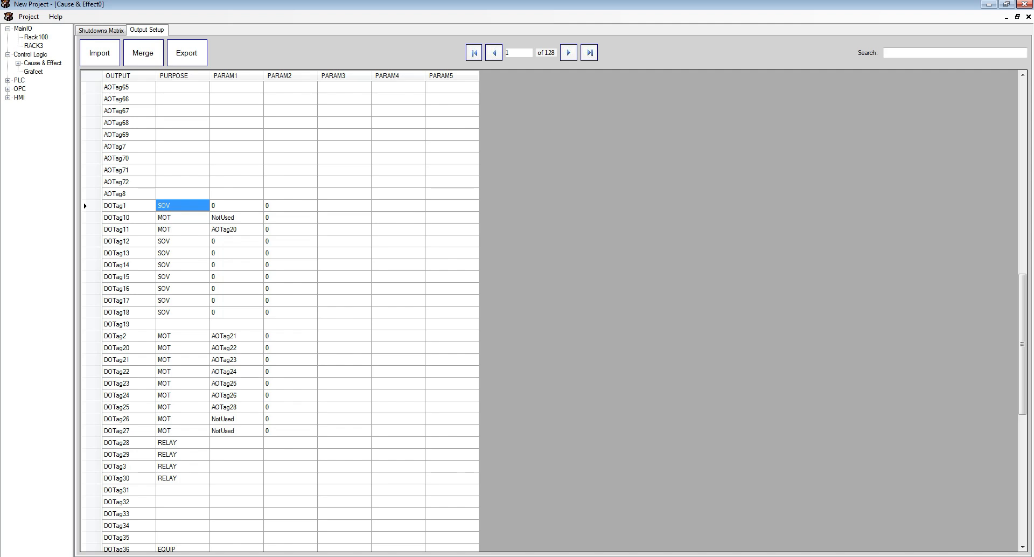
left_click(182, 217)
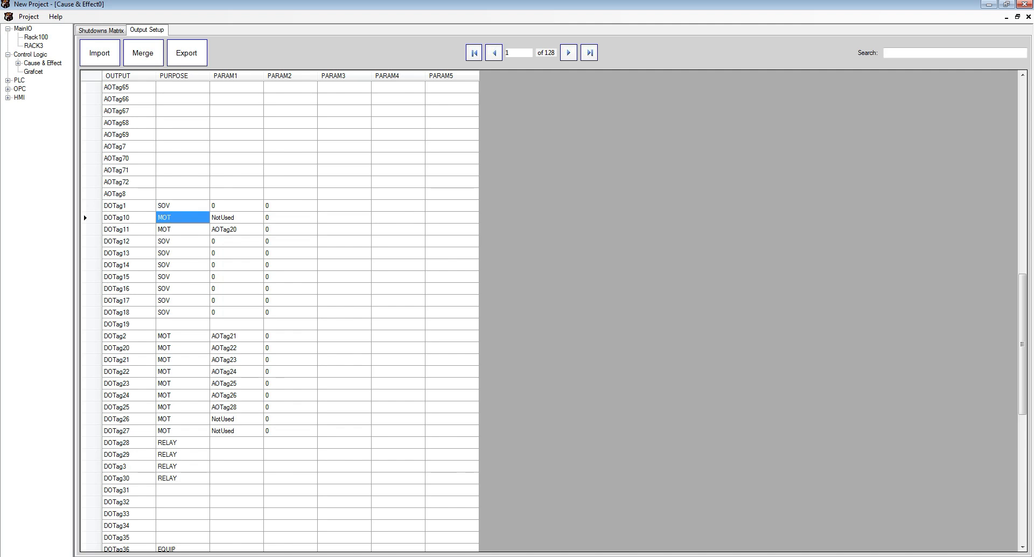
scroll(278, 313, "down", 2)
scroll(279, 313, "down", 2)
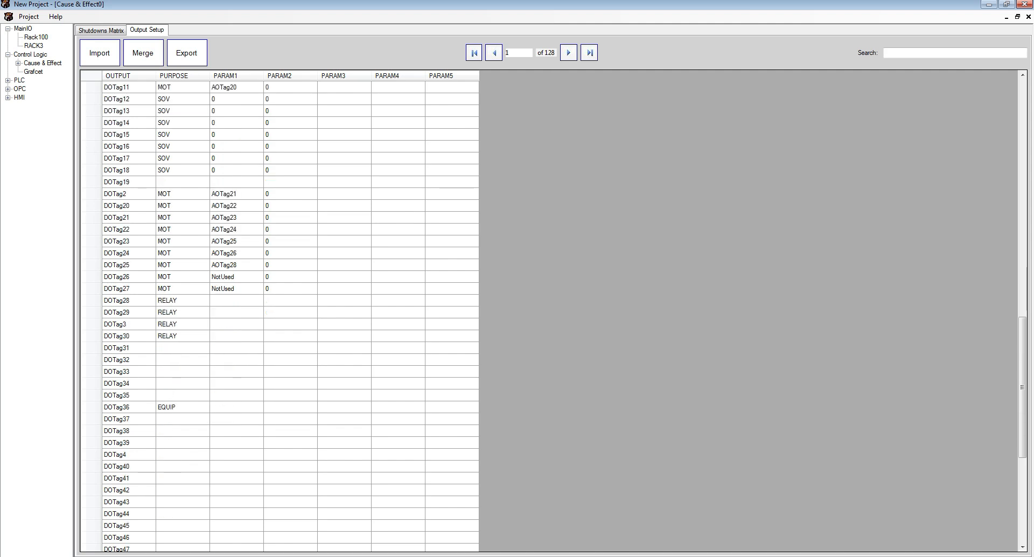
scroll(279, 312, "up", 10)
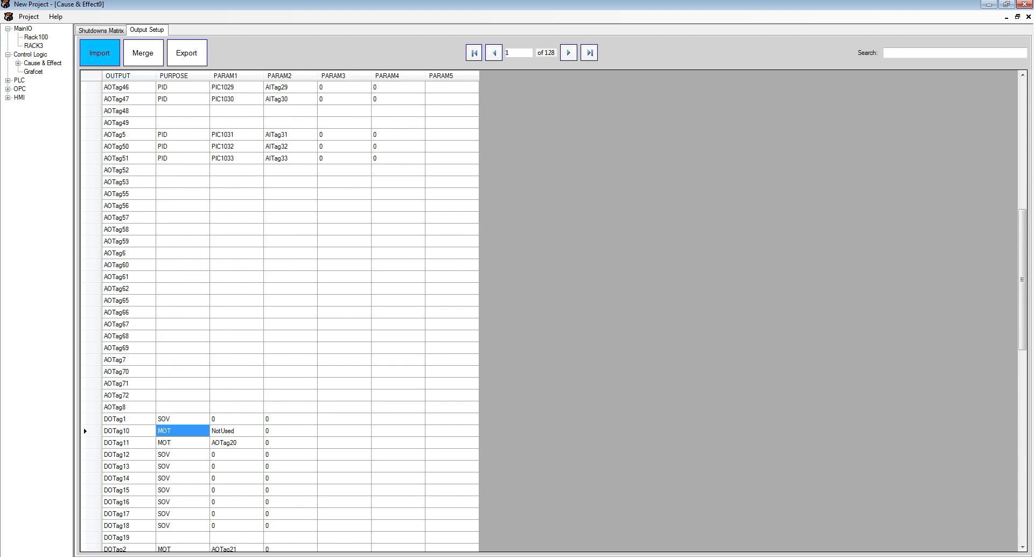
- Add a second Cause & Effect matrix under Control Logic
left_click(101, 31)
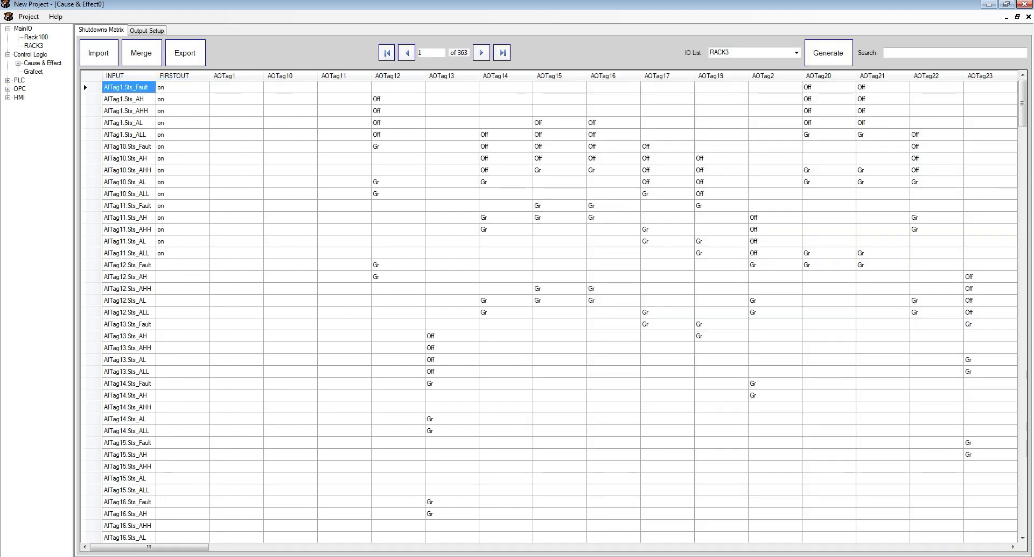
double_click(42, 63)
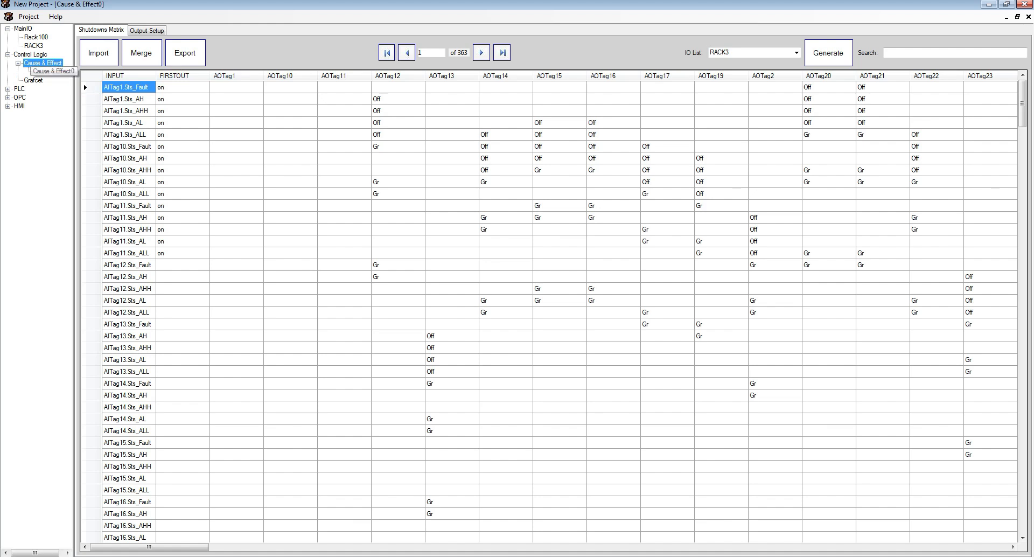
right_click(43, 64)
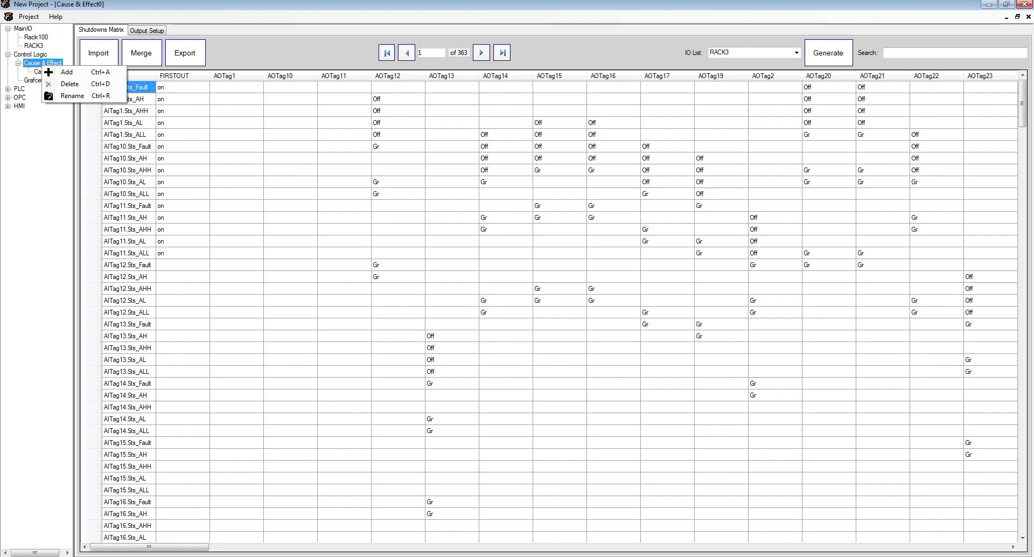
left_click(65, 72)
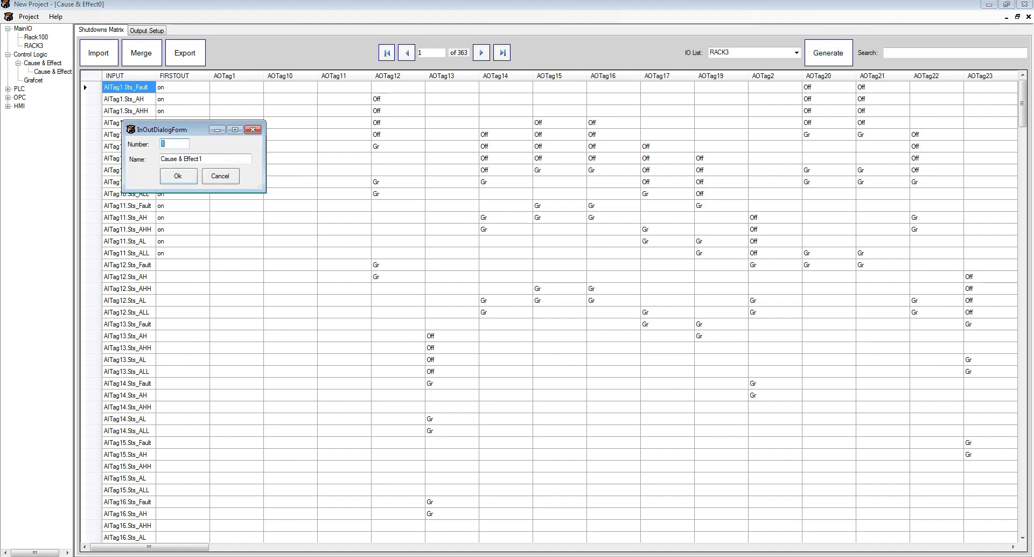
left_click(178, 176)
- Generate the new matrix from the Rack100 IO list
left_click(795, 52)
left_click(719, 64)
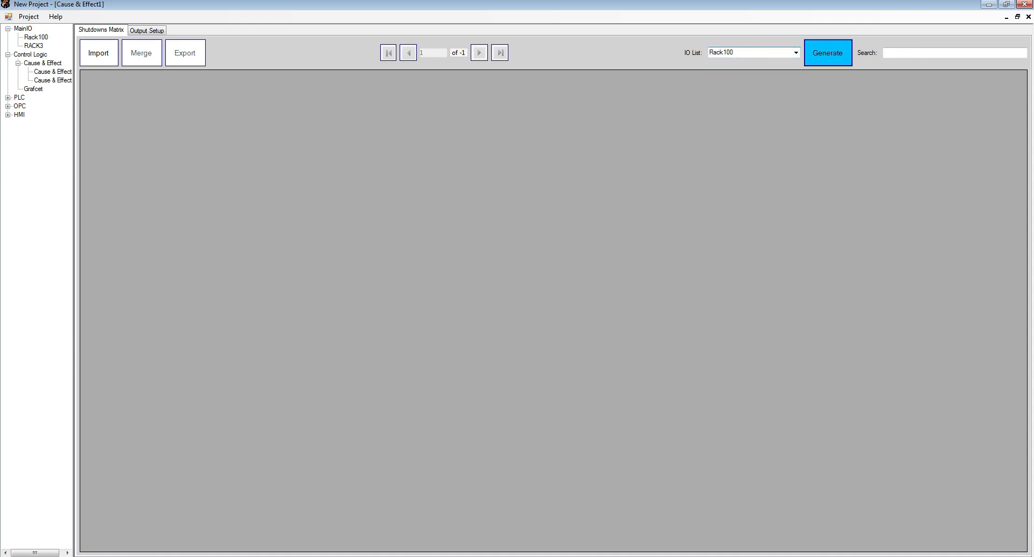
left_click(827, 52)
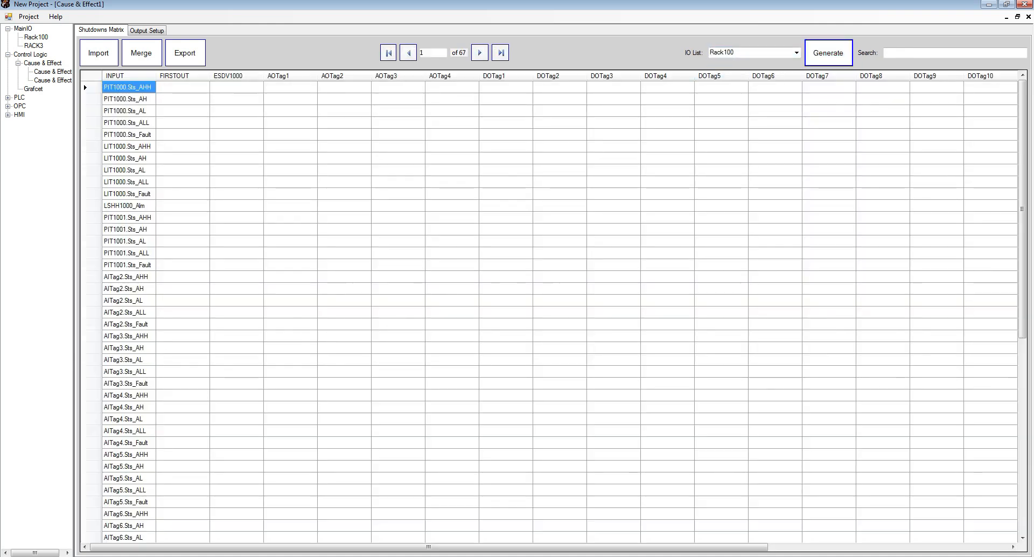
- Review the new matrix's output list and return to its shutdown matrix
left_click(147, 30)
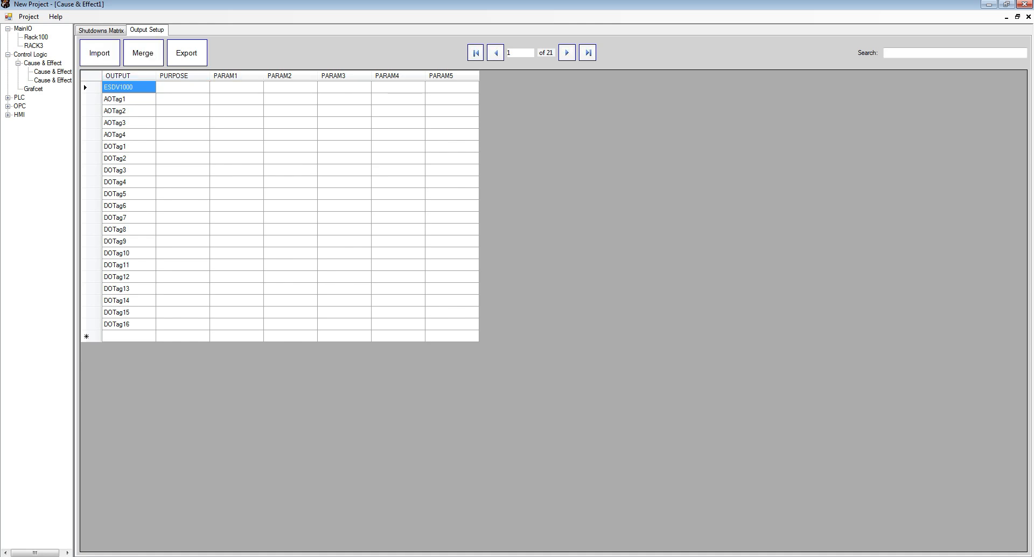
key("ctrl+Tab")
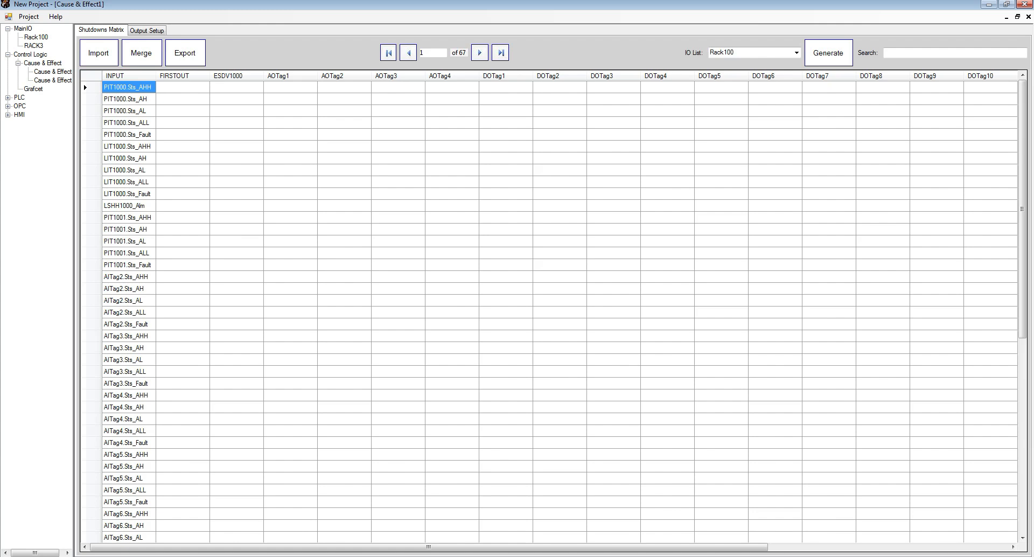
left_click(52, 71)
left_click(52, 71)
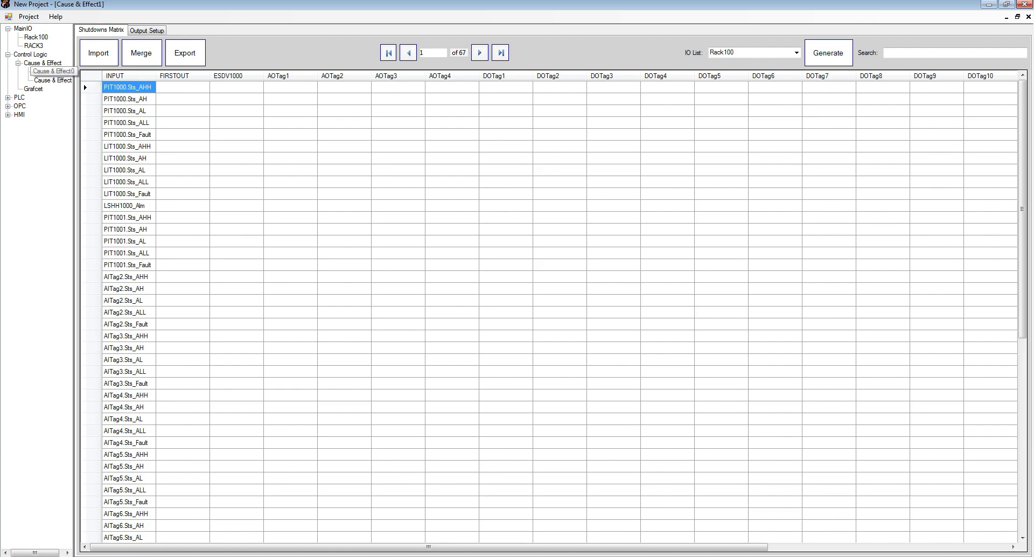